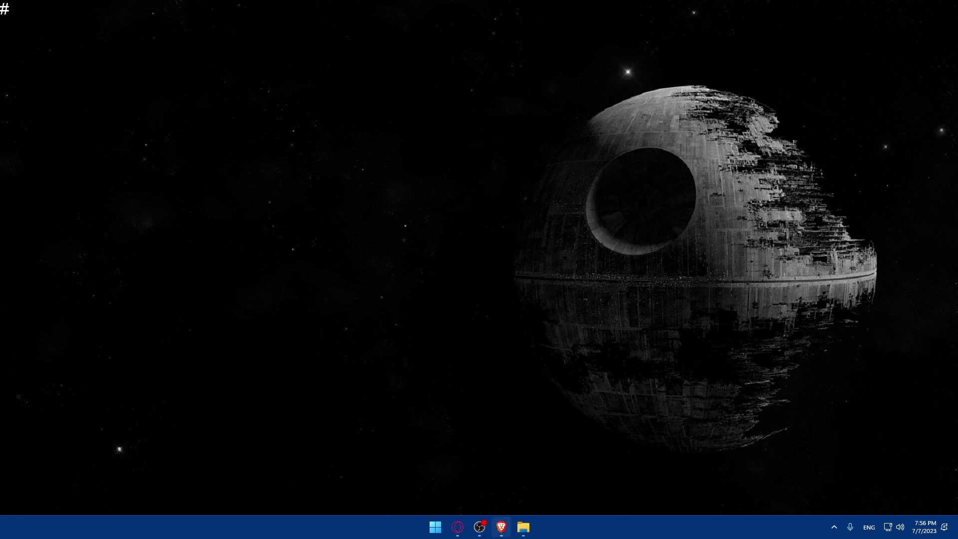
From the editor, open the locked Pro Posts widget's upgrade page and scroll to its USD 59–399/year pricing plans
left_click(501, 527)
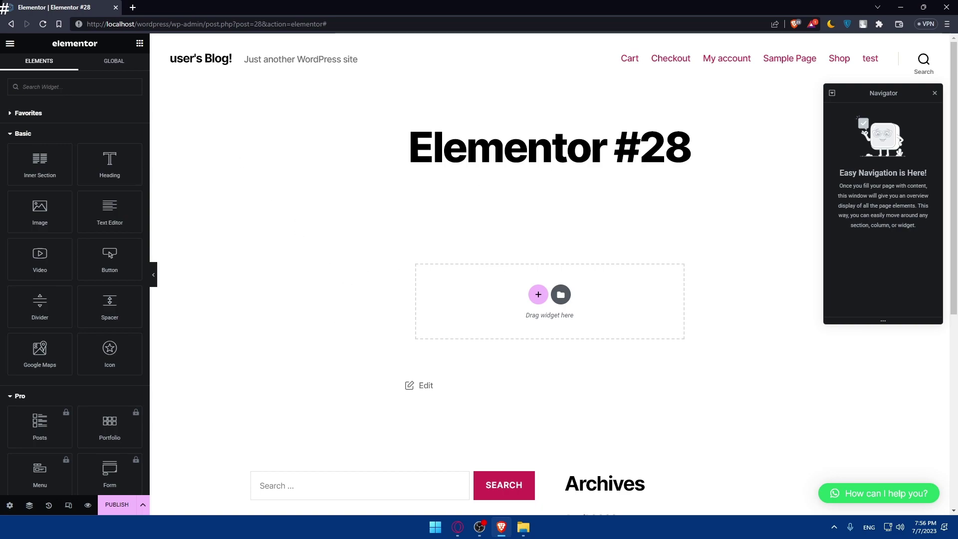
left_click(70, 435)
left_click(120, 486)
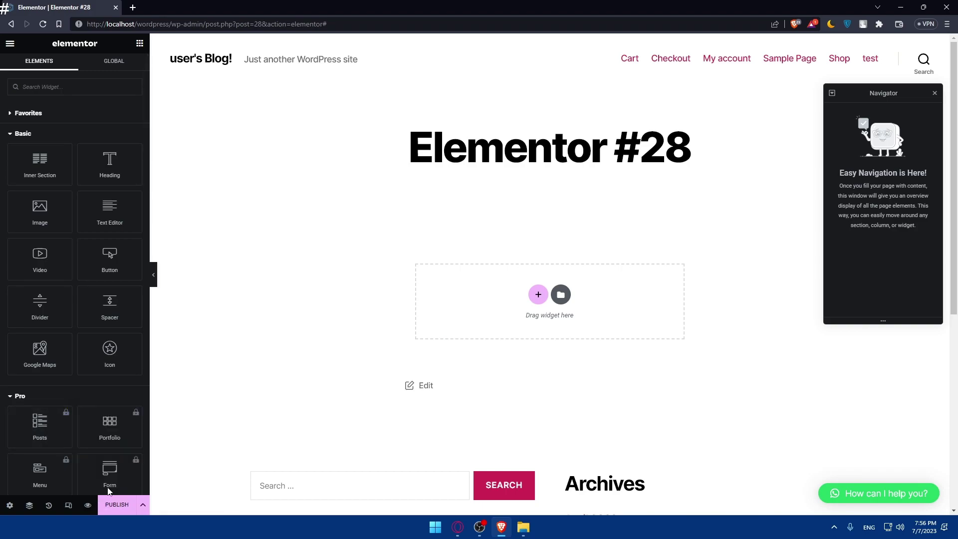
scroll(183, 312, "down", 1)
scroll(184, 312, "down", 15)
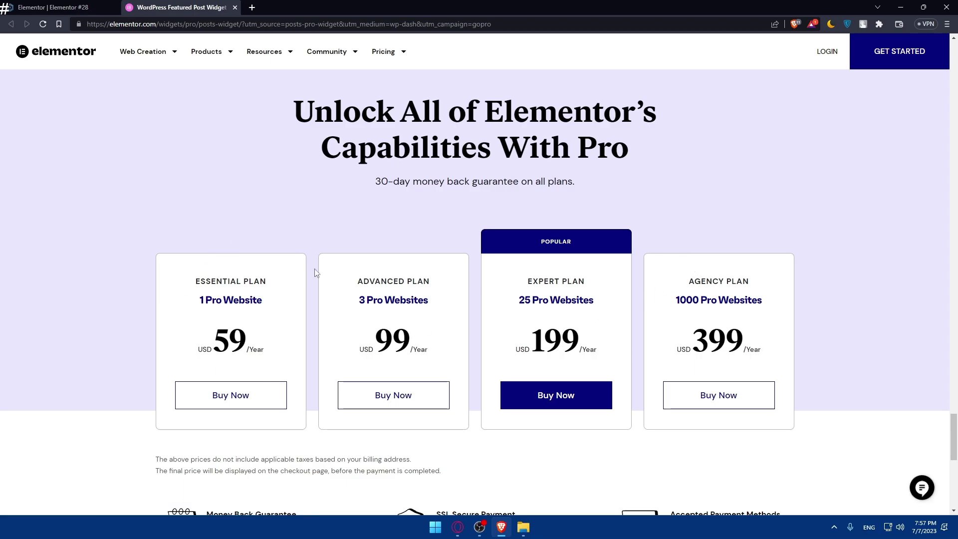
Close the 'WordPress Featured Post Widget' tab to return to the Elementor #28 editor
left_click(235, 7)
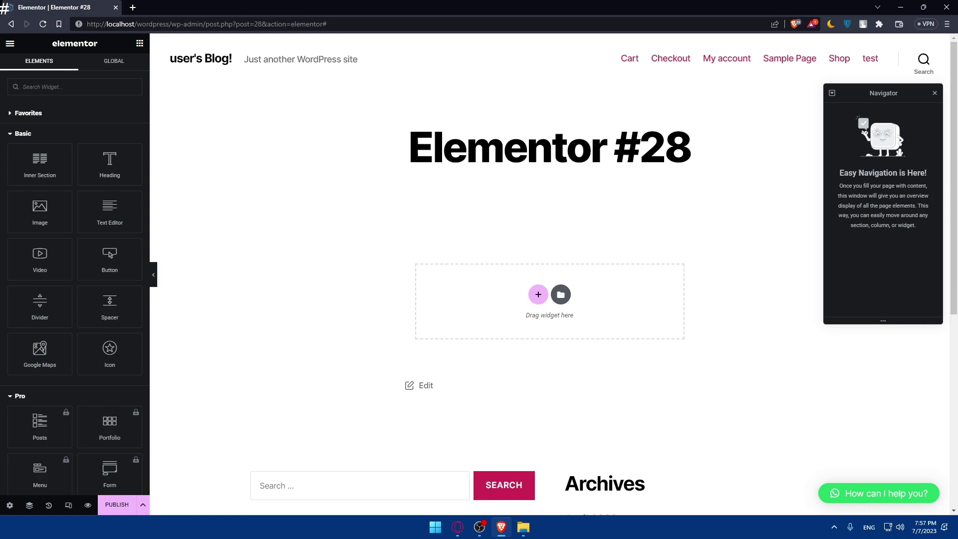
Drop a Heading widget into the empty section, change its title to 'test' and centre it
left_click_drag(109, 162, 521, 306)
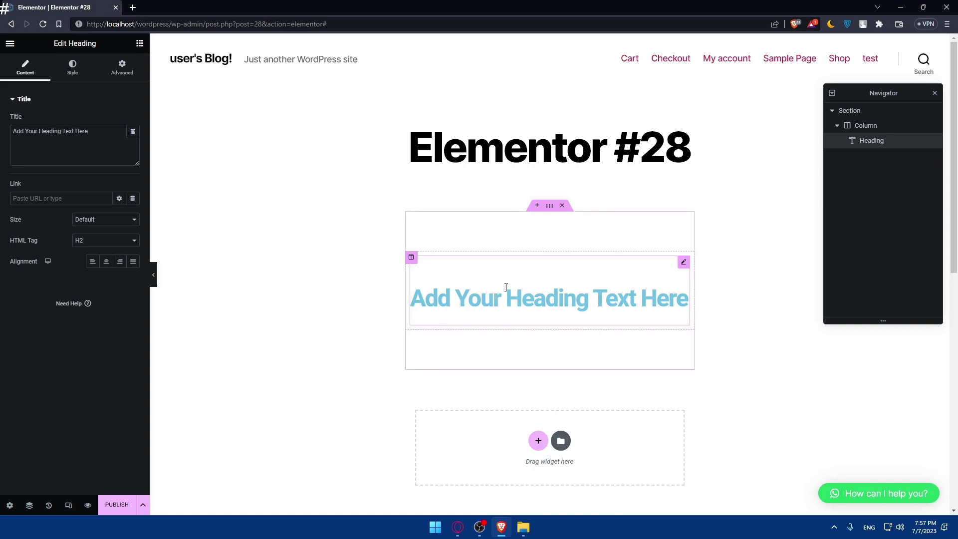
triple_click(90, 138)
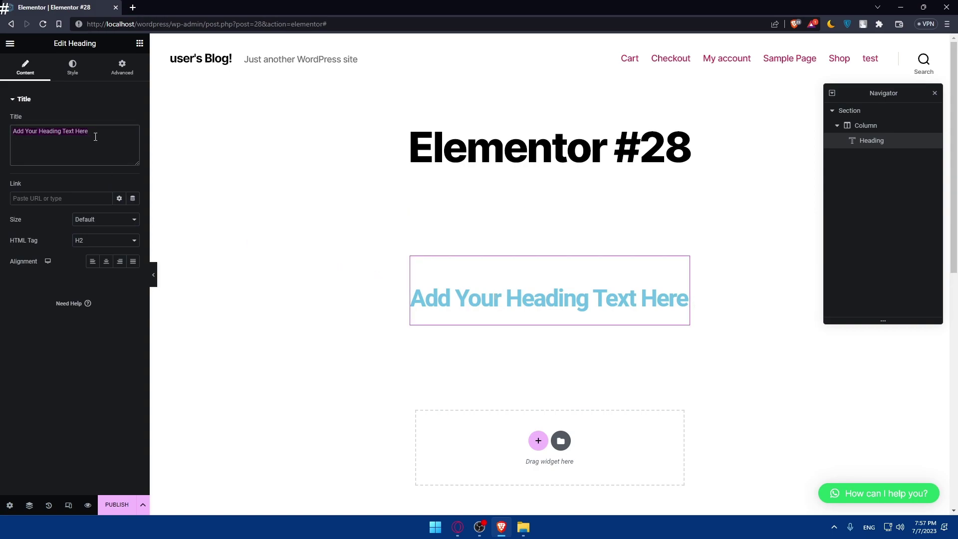
type("test")
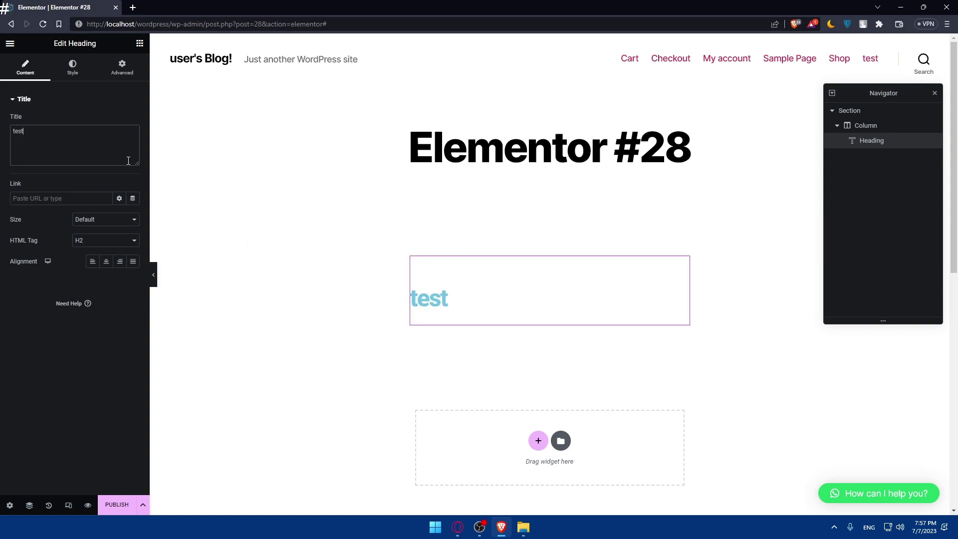
left_click(106, 261)
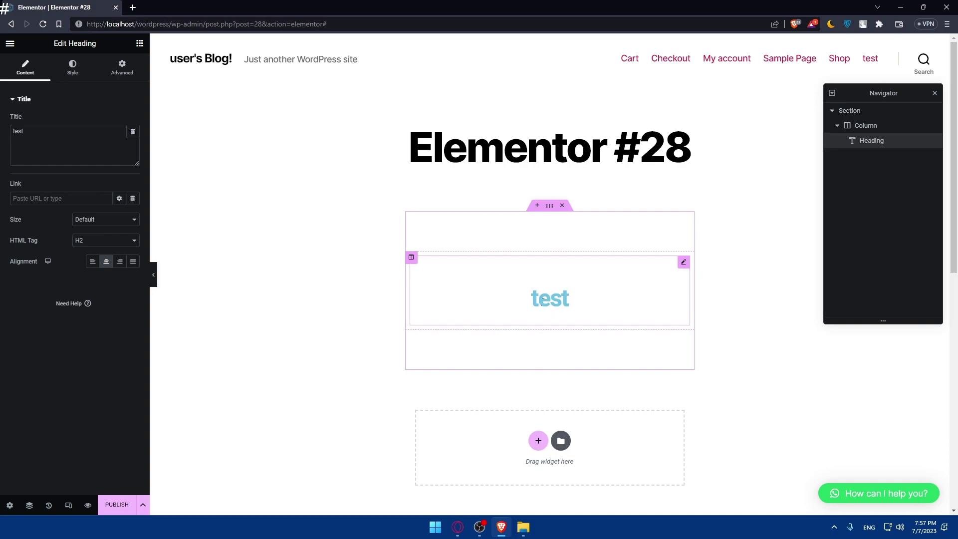
Set the heading's text colour to dark red (#C20F14)
left_click(71, 69)
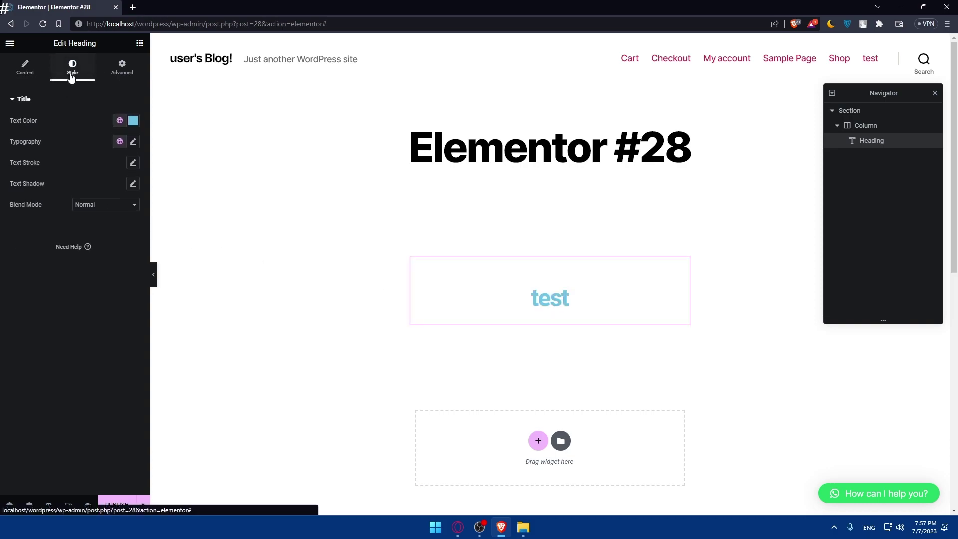
left_click(133, 121)
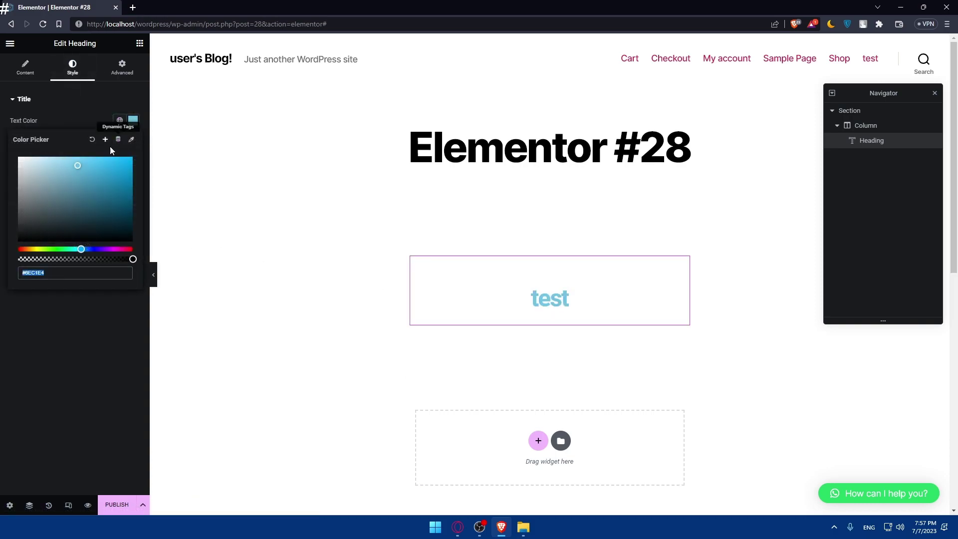
left_click(131, 249)
left_click(124, 177)
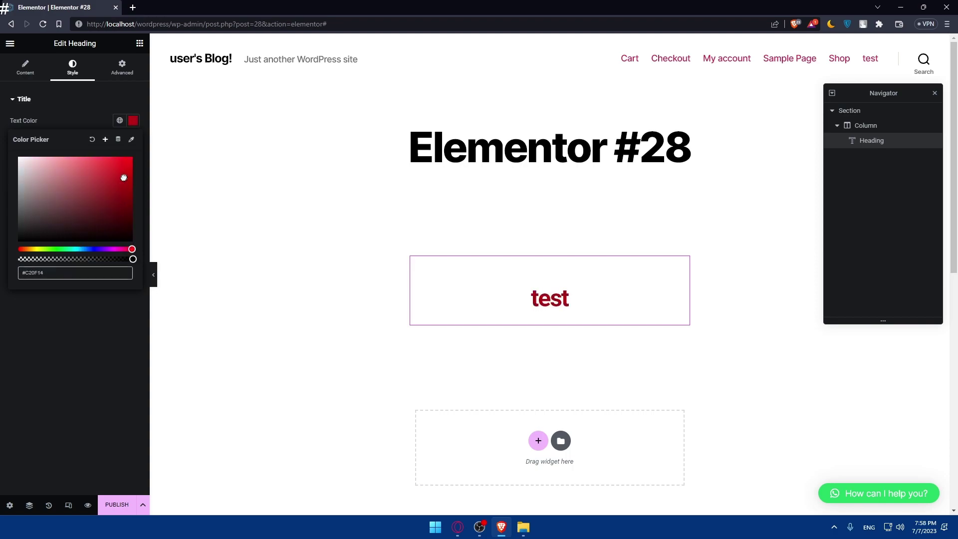
left_click(85, 105)
left_click(23, 100)
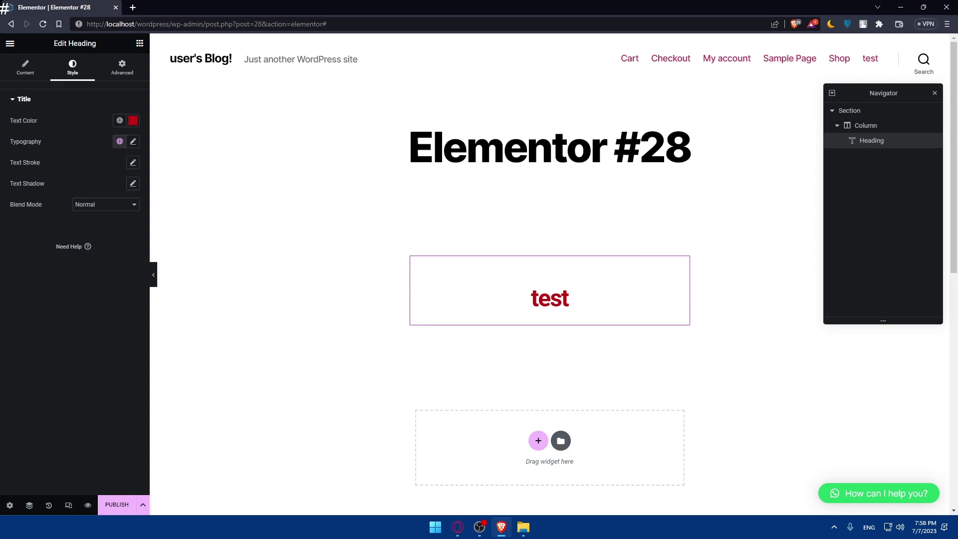
Look through the heading's Advanced and Style settings
left_click(122, 67)
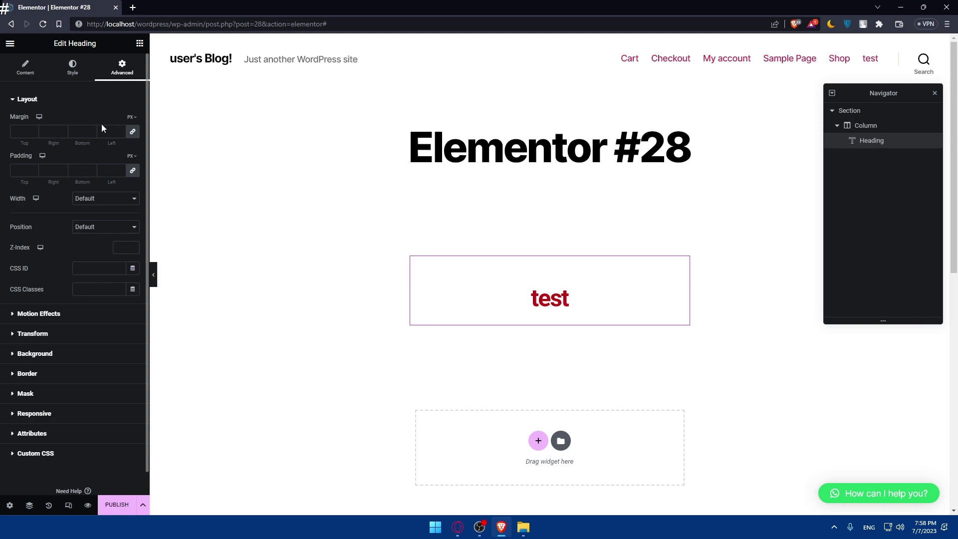
left_click(91, 75)
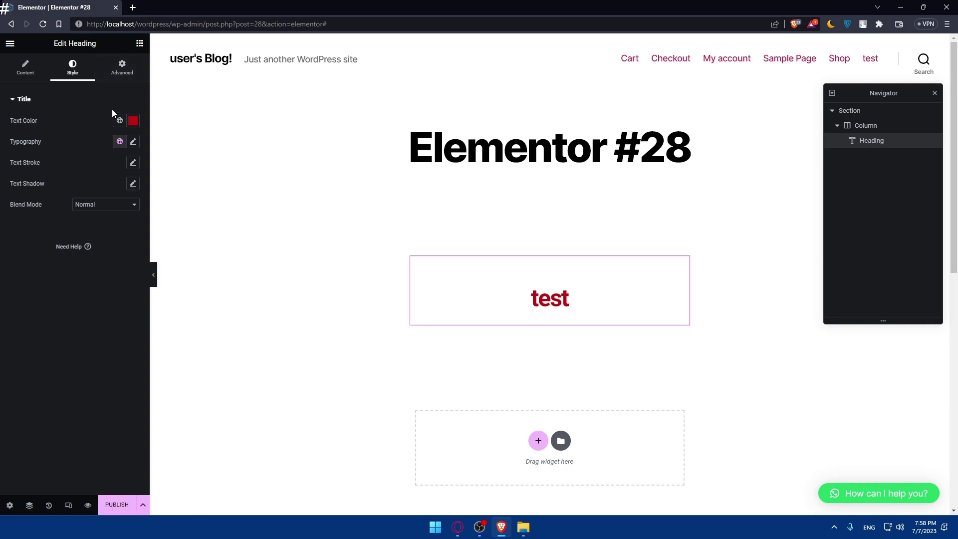
left_click(129, 65)
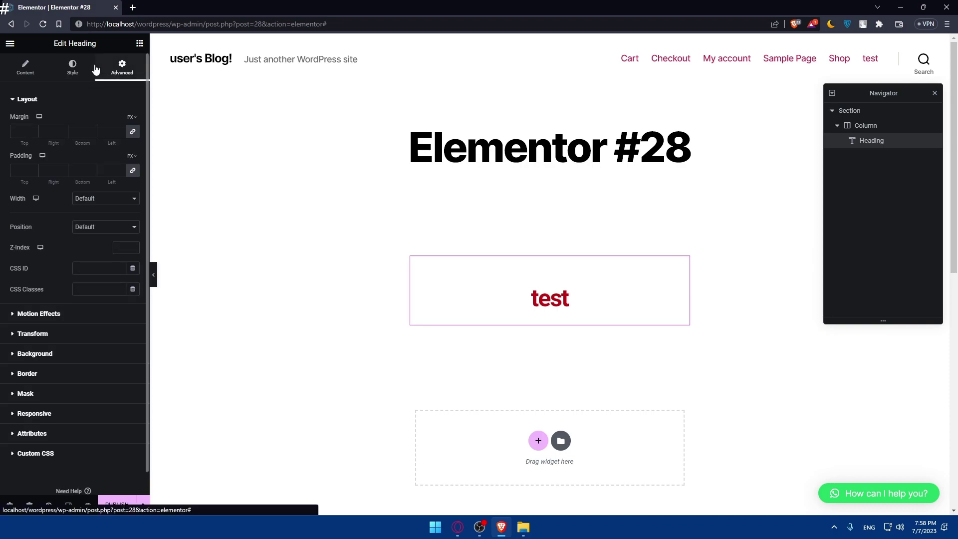
left_click(86, 69)
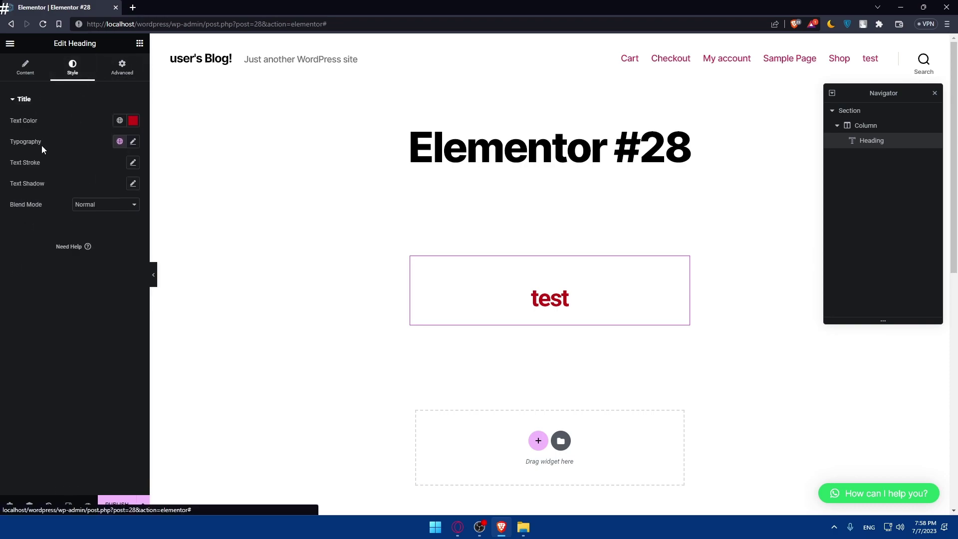
Set the heading typography to Roboto Condensed at 93 px
left_click(133, 141)
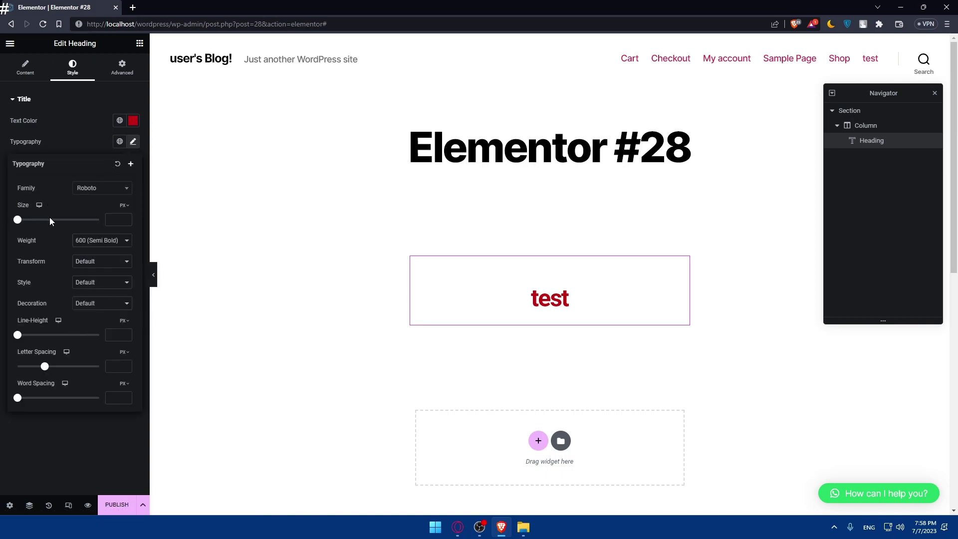
left_click_drag(21, 220, 55, 220)
left_click(91, 192)
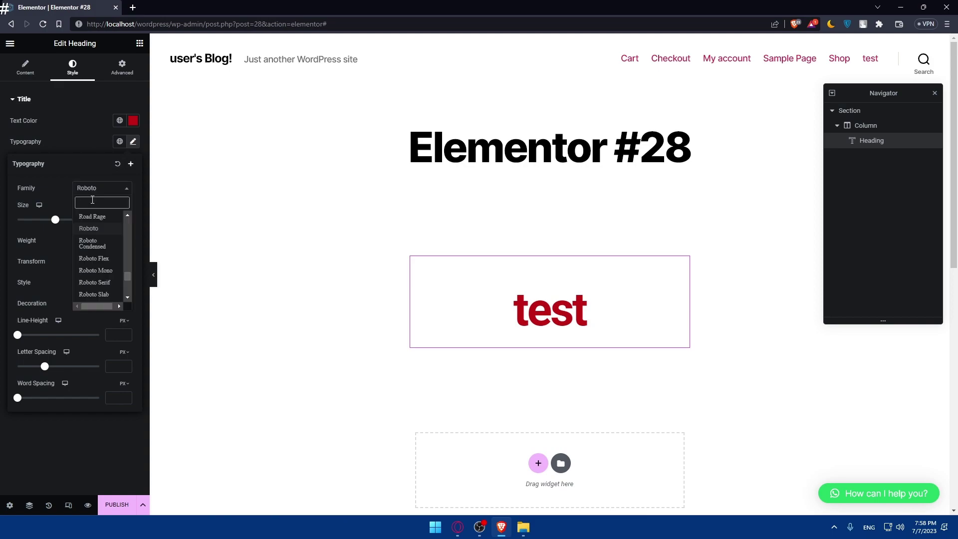
left_click(92, 247)
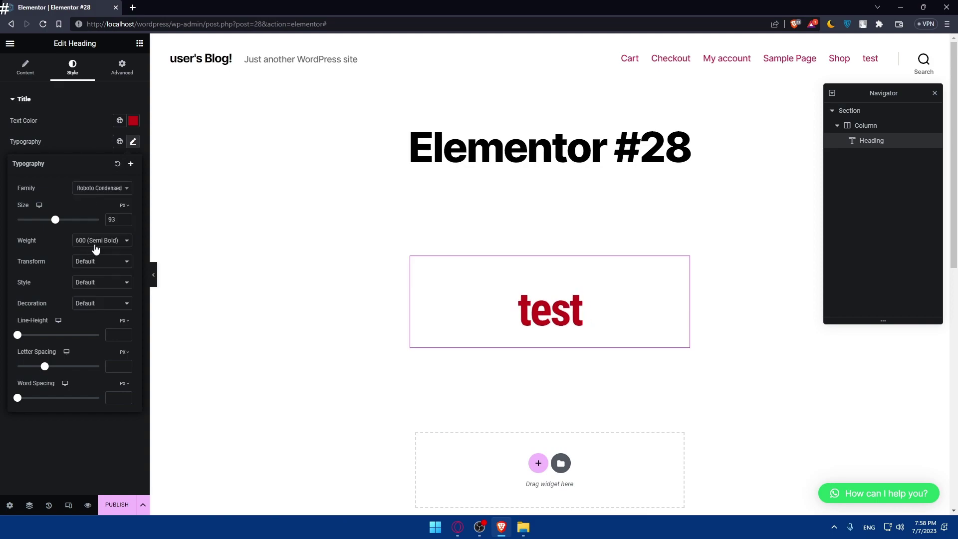
left_click(127, 130)
Give the heading a 4 px text stroke
left_click(133, 163)
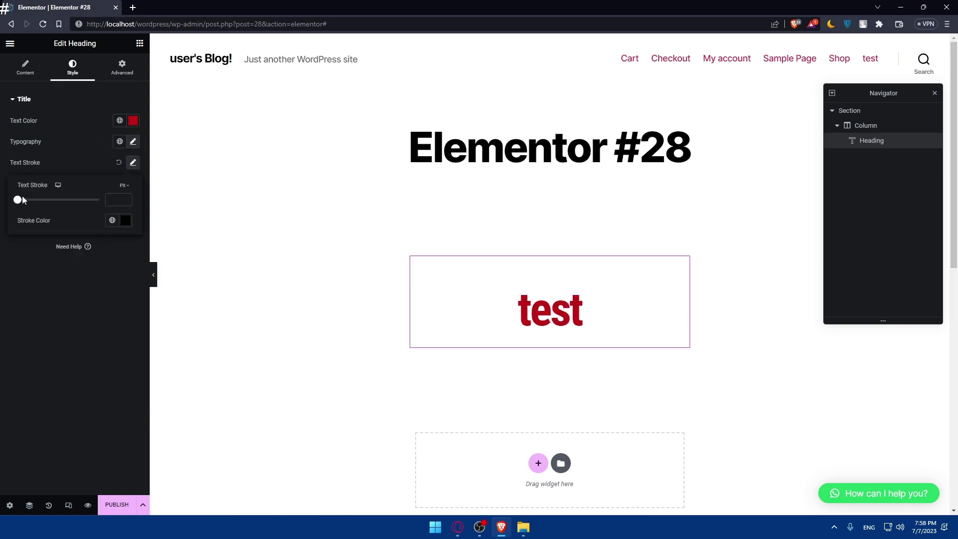
left_click_drag(30, 200, 47, 200)
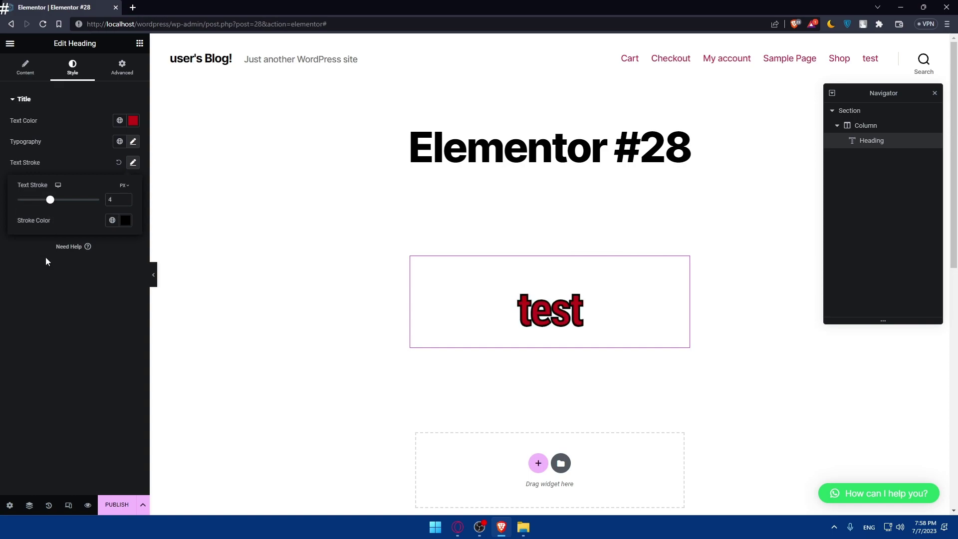
left_click(46, 256)
Add a translucent red text shadow with blur 37 and horizontal offset 26
left_click(130, 185)
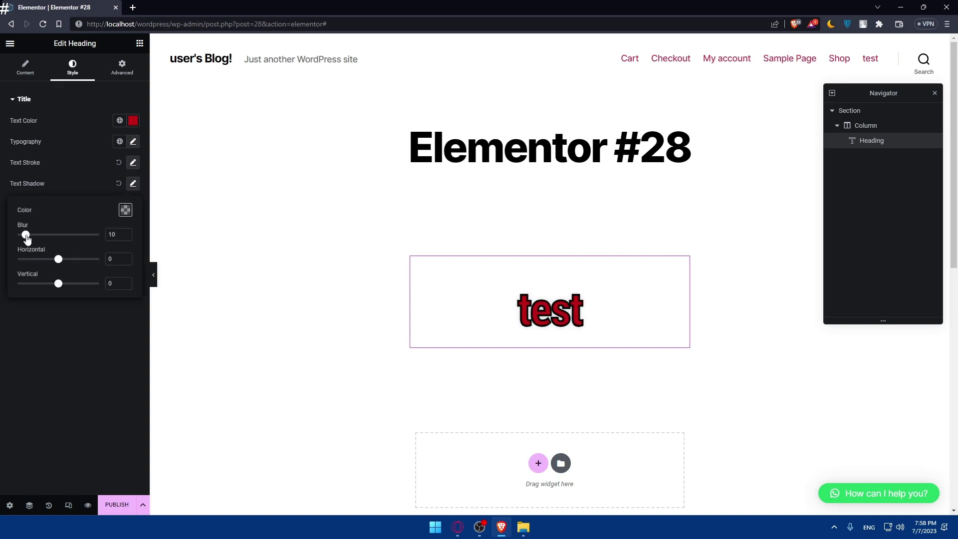
left_click_drag(26, 234, 71, 290)
left_click(125, 210)
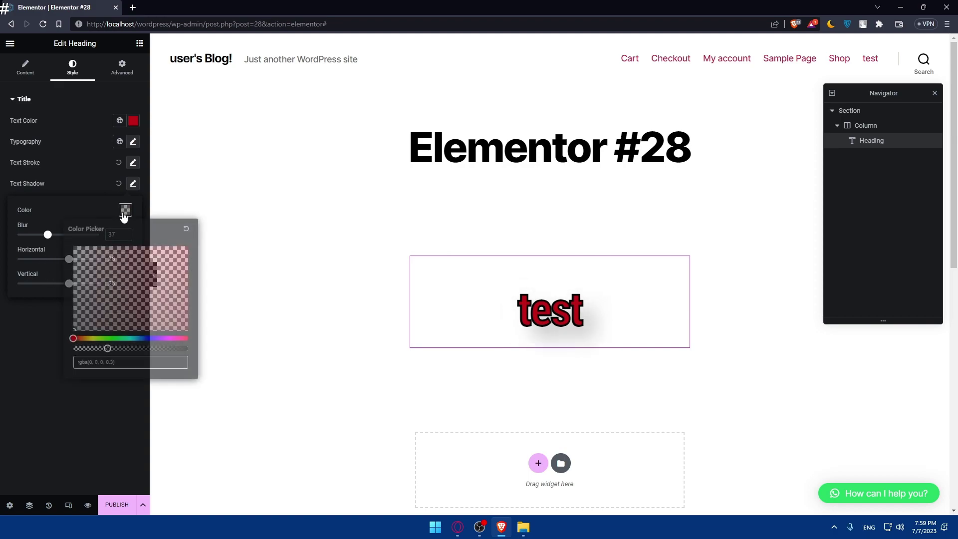
left_click_drag(140, 279, 193, 261)
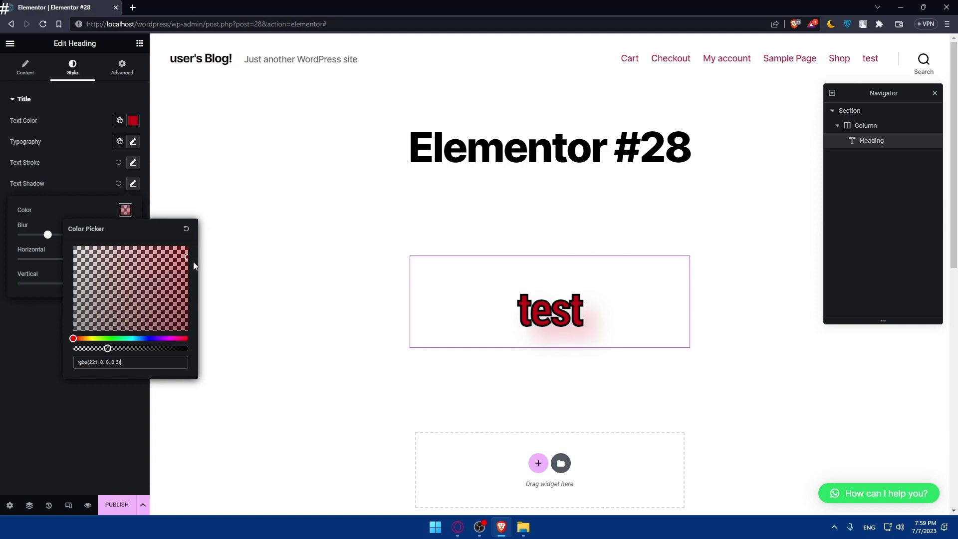
left_click(171, 239)
Try Overlay, Color Dodge and other blend modes on the heading, then show its Advanced settings
left_click(102, 204)
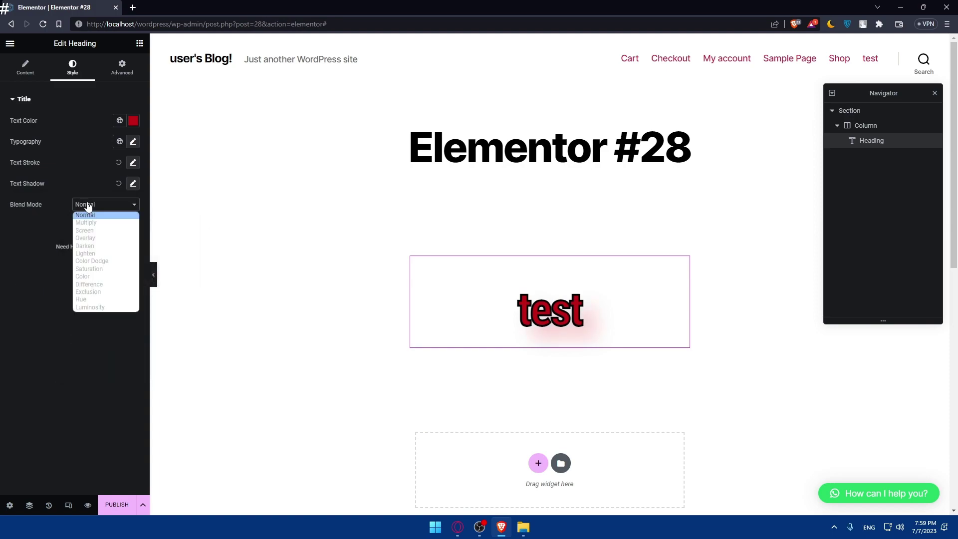
left_click(107, 240)
left_click(102, 205)
left_click(93, 263)
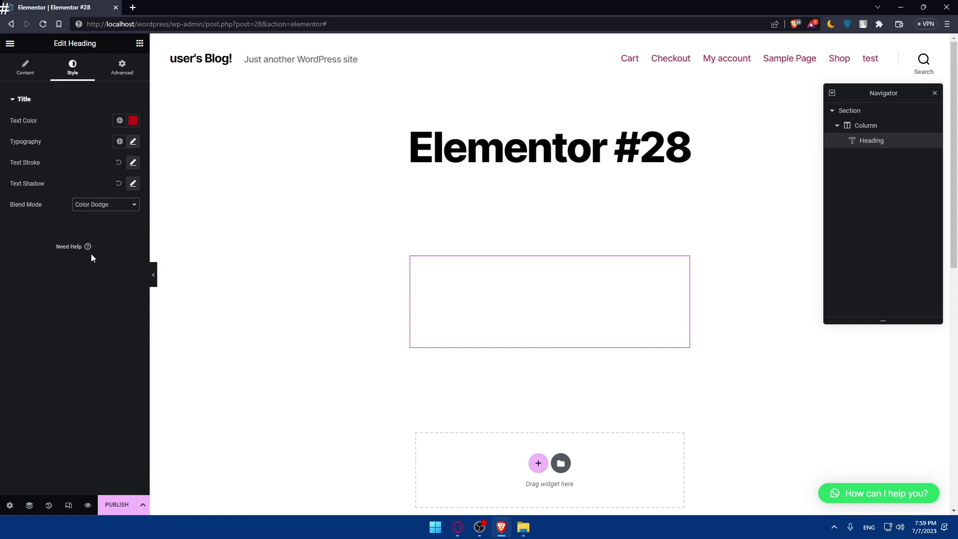
left_click(102, 206)
left_click(98, 219)
left_click(100, 205)
left_click(92, 214)
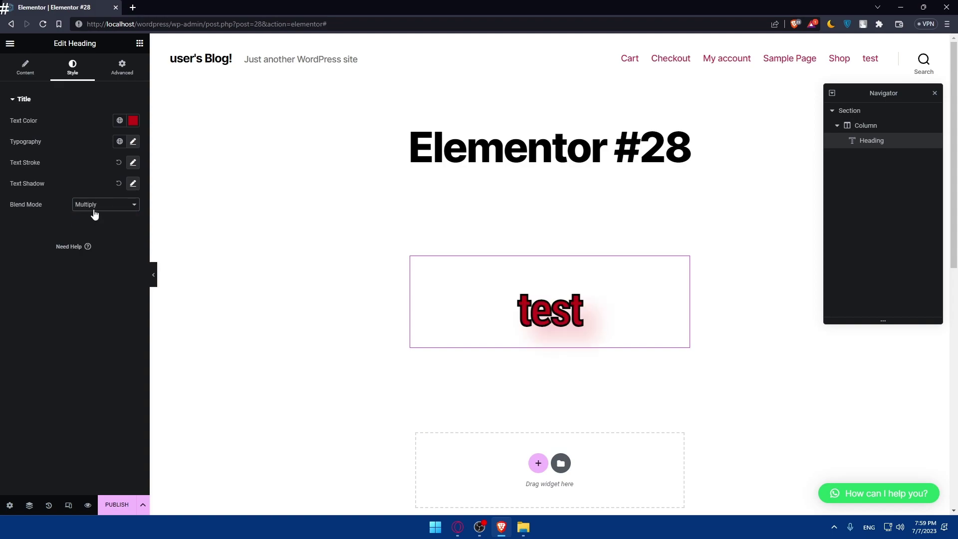
left_click(95, 204)
left_click(93, 213)
left_click(116, 75)
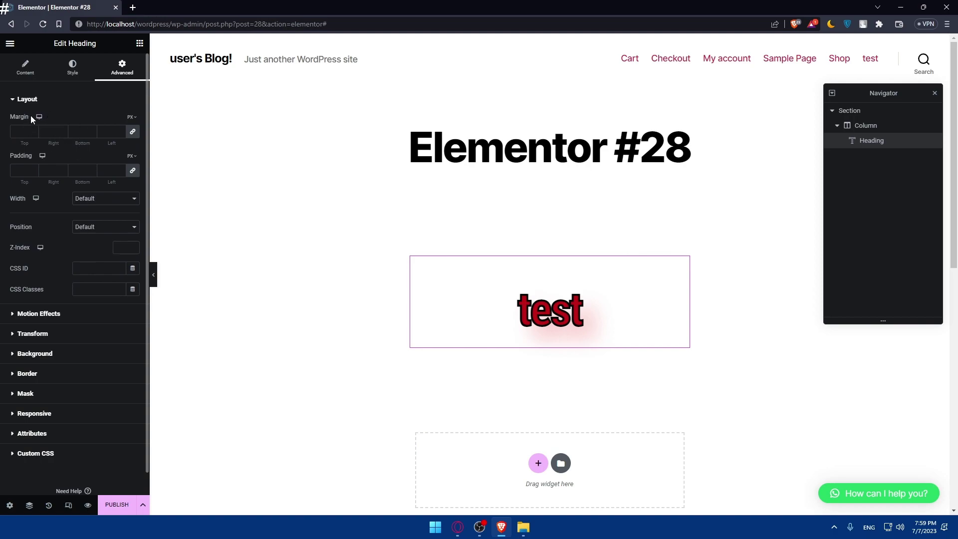
Give the heading 27 px padding on all sides and set its width to Full Width (100%)
left_click(39, 131)
scroll(33, 132, "up", 8)
scroll(33, 132, "up", 20)
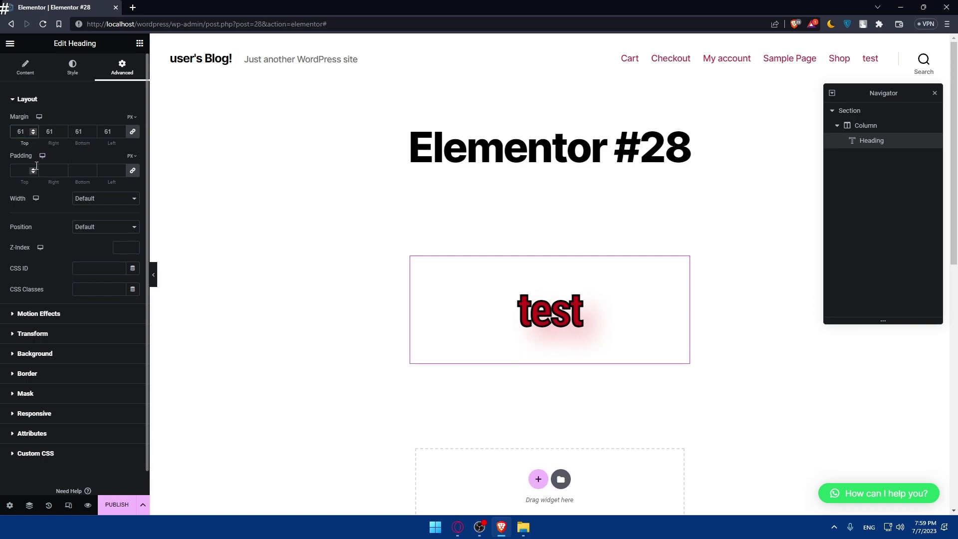
scroll(31, 170, "up", 20)
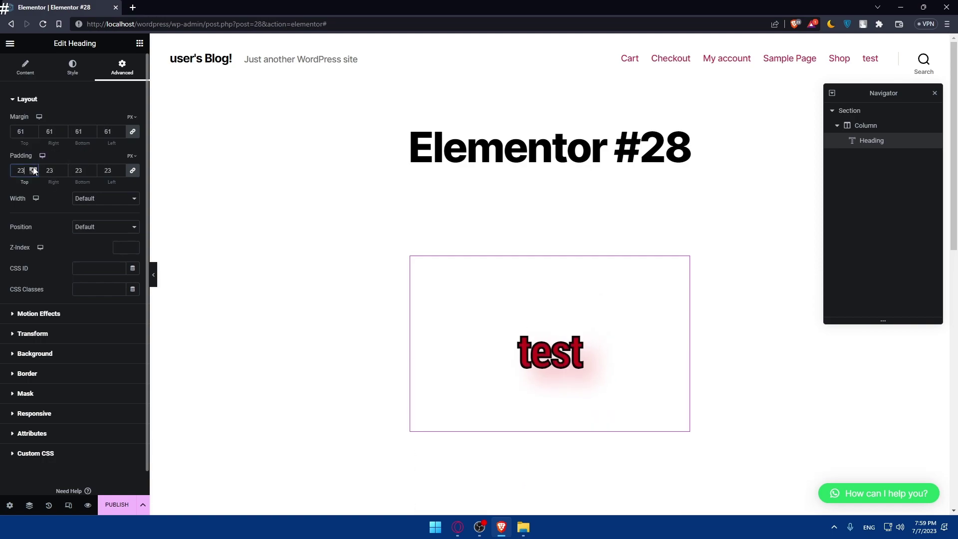
left_click(102, 198)
left_click(90, 218)
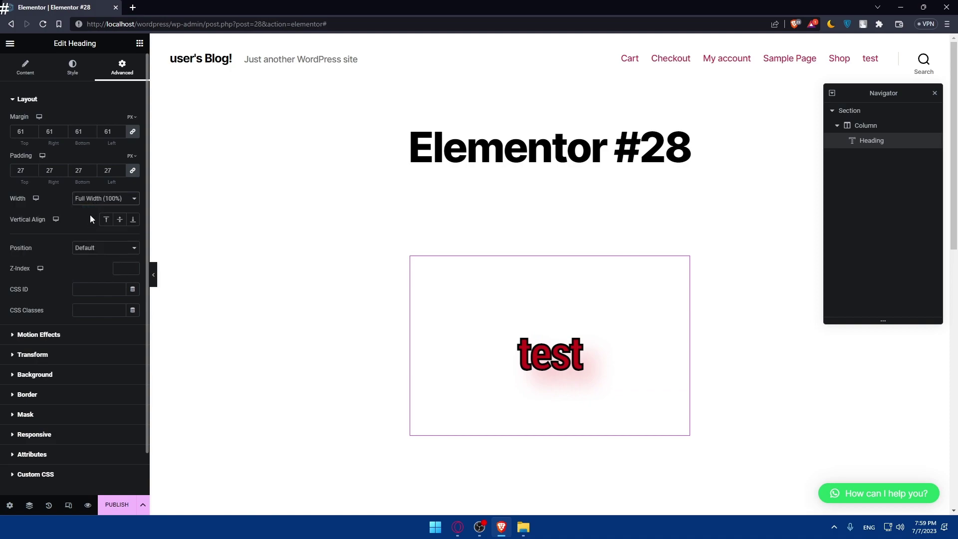
scroll(83, 226, "down", 1)
Set the heading's hover background transition duration to 0.8 s
left_click(34, 329)
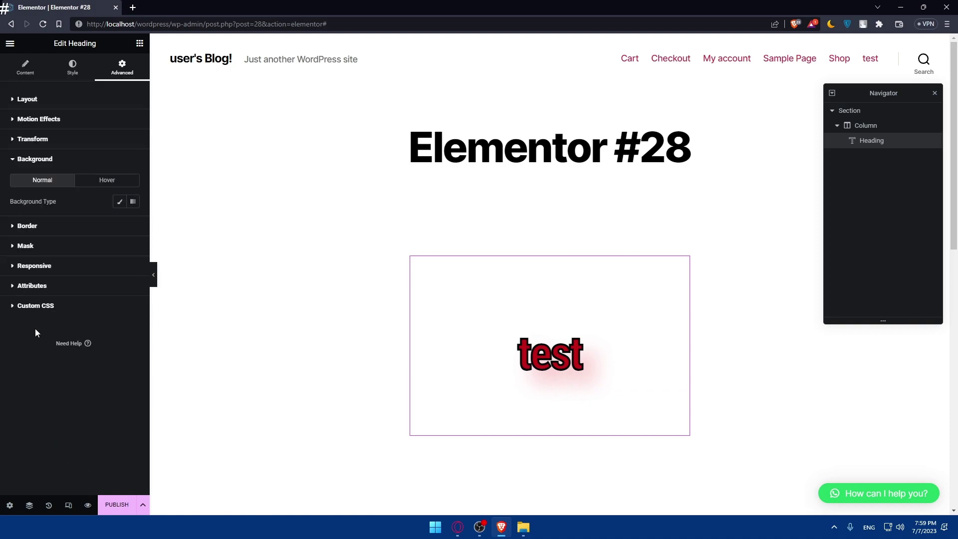
left_click(102, 182)
left_click(59, 184)
left_click(99, 185)
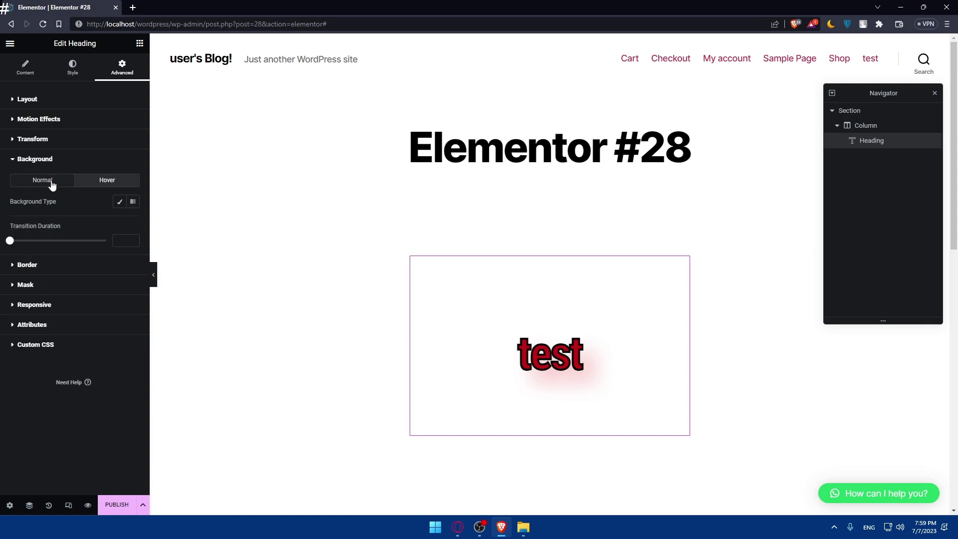
left_click(53, 185)
left_click(105, 184)
left_click_drag(11, 241, 35, 242)
Make the hover background Classic, using the cartoon character image from the Media Library
left_click(120, 204)
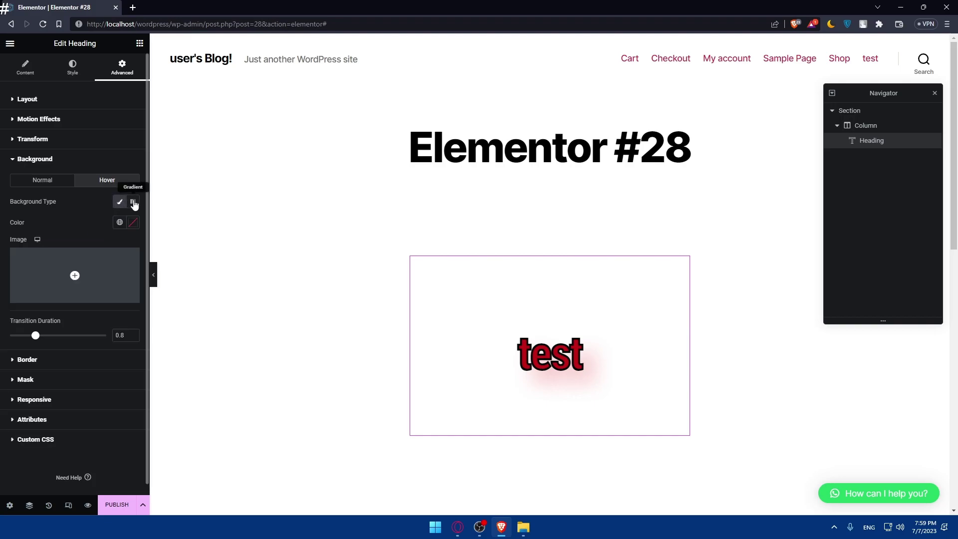
left_click(83, 262)
left_click(190, 81)
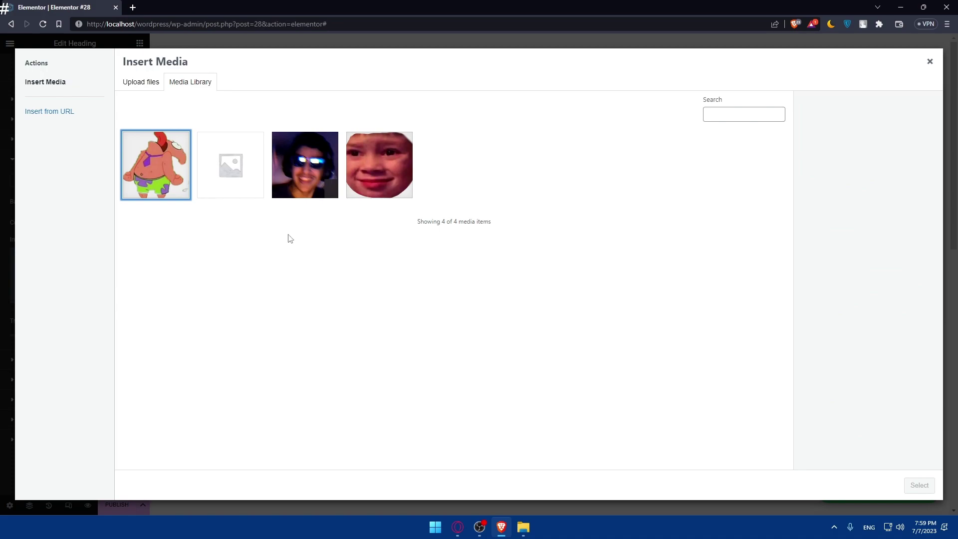
left_click(169, 182)
left_click(919, 485)
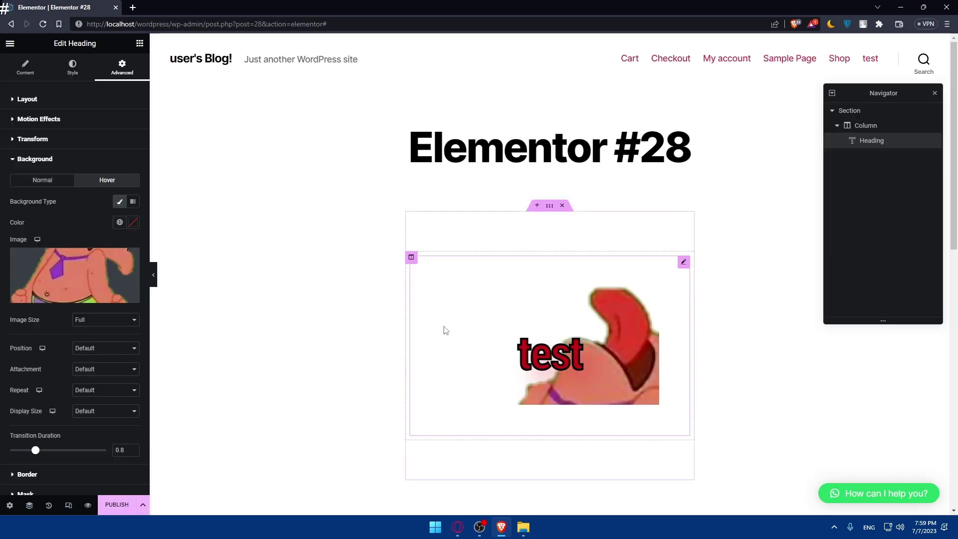
left_click_drag(445, 330, 516, 297)
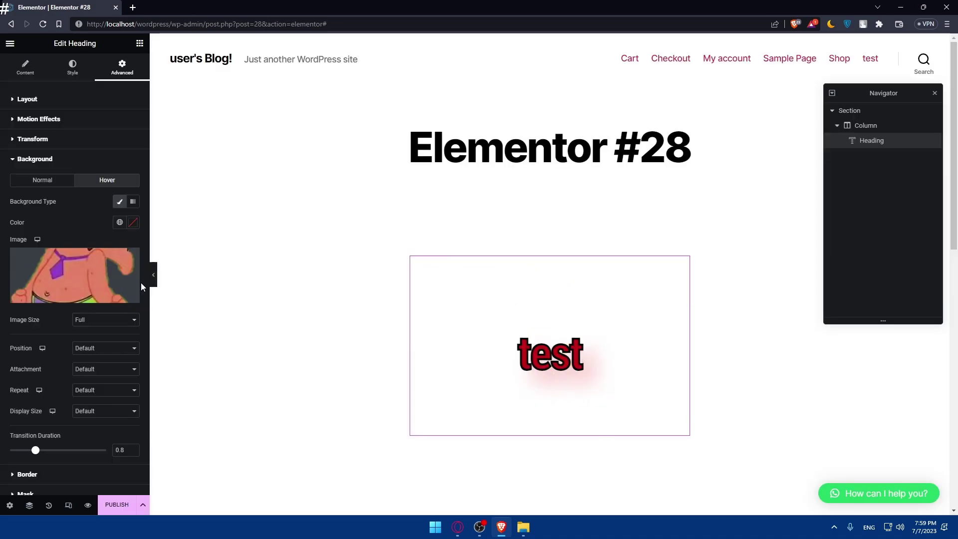
left_click(77, 277)
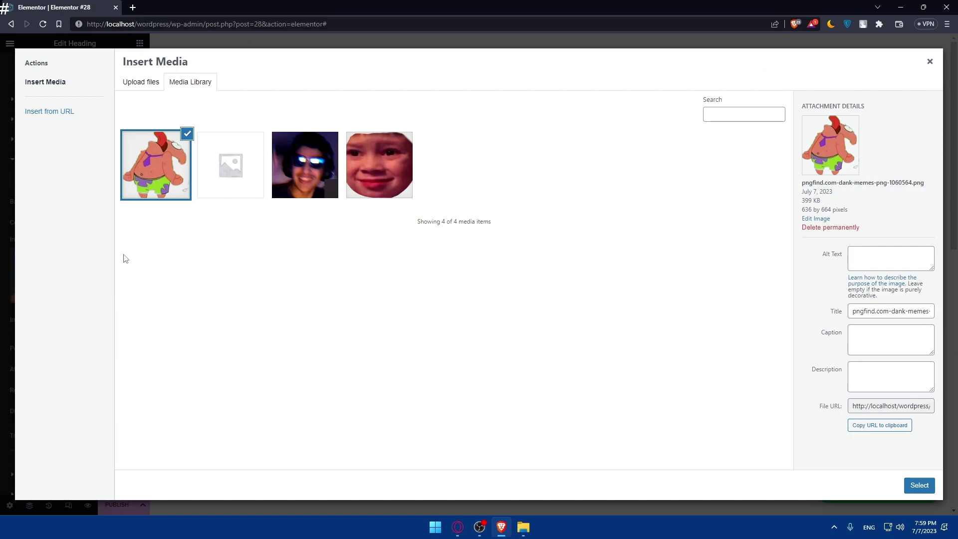
left_click(929, 61)
Set the hover background image size to Thumbnail - 150 x 150
left_click(99, 320)
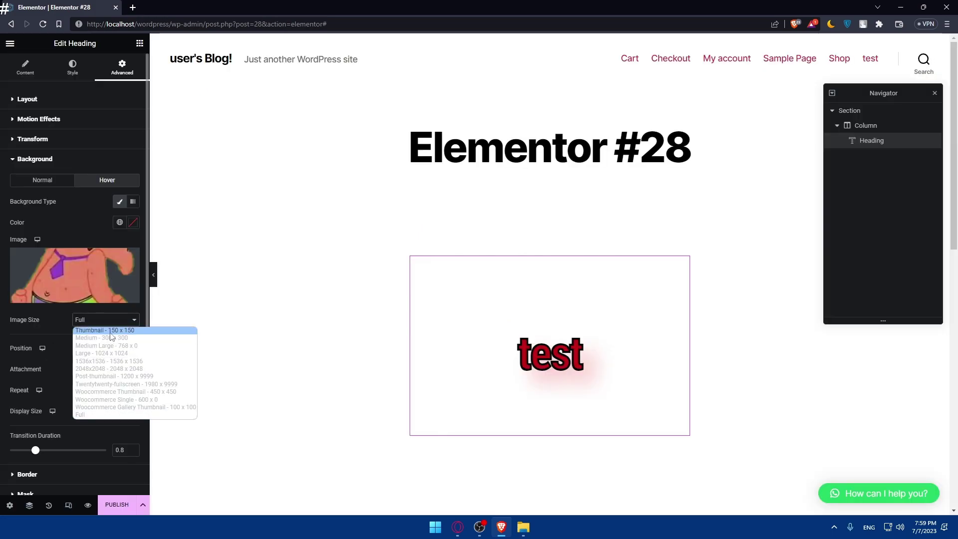
left_click(99, 331)
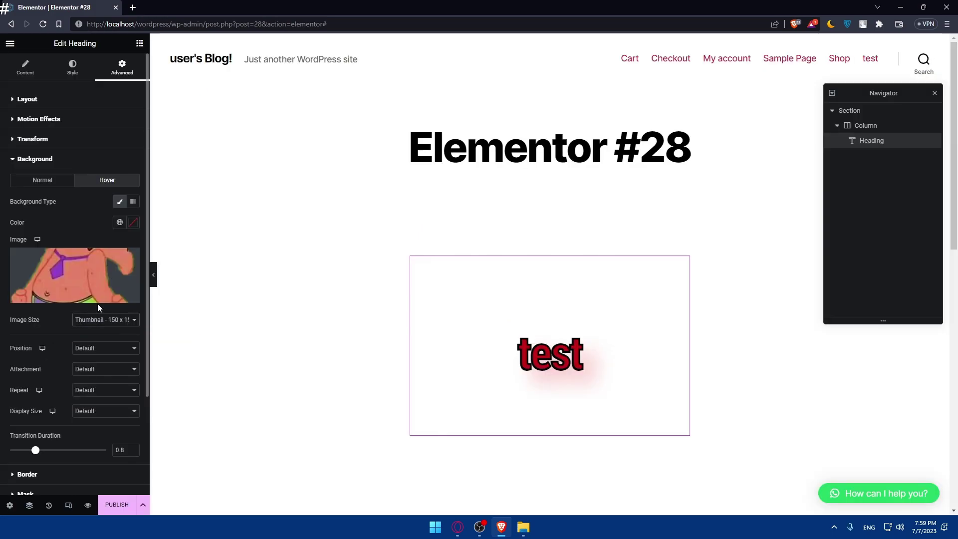
left_click(75, 284)
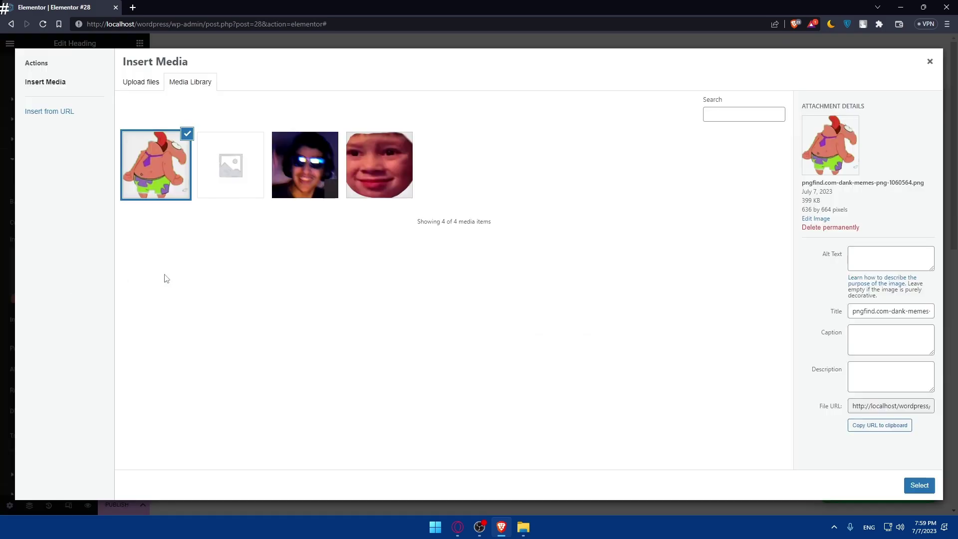
left_click(930, 61)
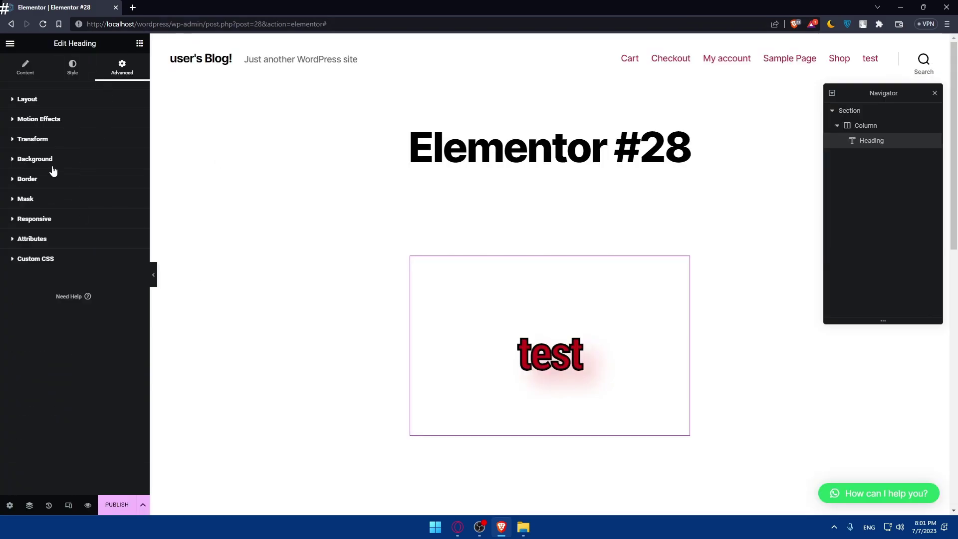
left_click(35, 167)
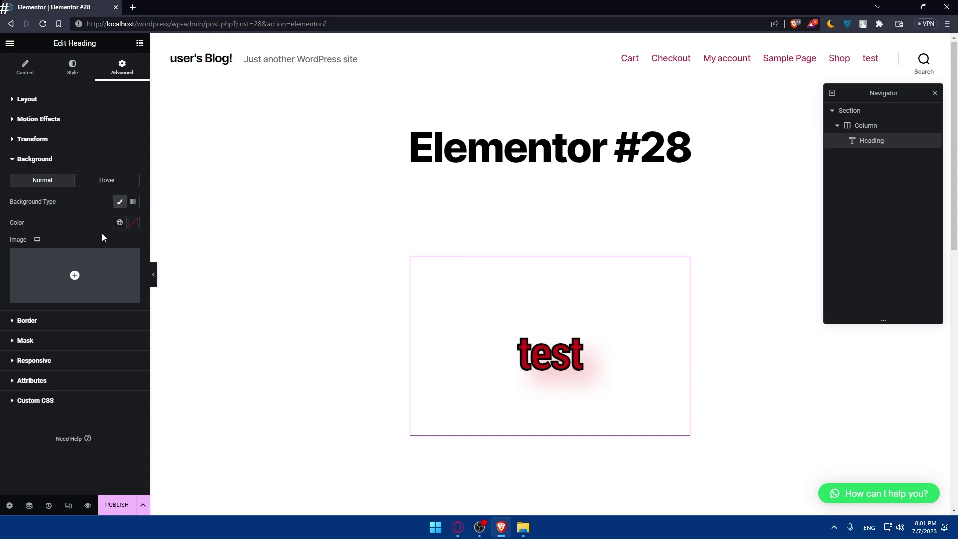
Choose a colour for the heading's normal background, ending on navy blue
left_click(132, 225)
mouse_move(92, 282)
left_mouse_down()
mouse_move(121, 274)
mouse_move(105, 297)
mouse_move(123, 315)
mouse_move(105, 319)
left_mouse_up()
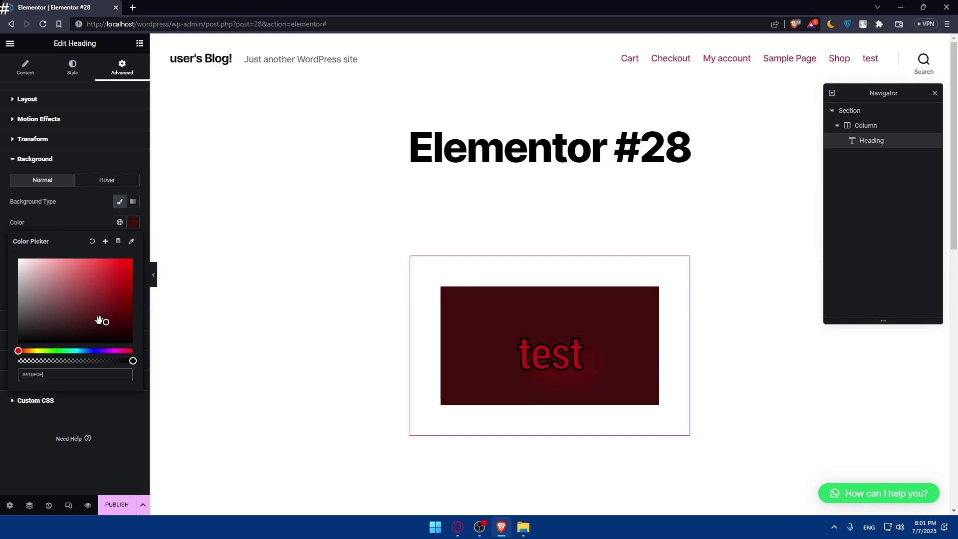
left_click_drag(84, 351, 62, 360)
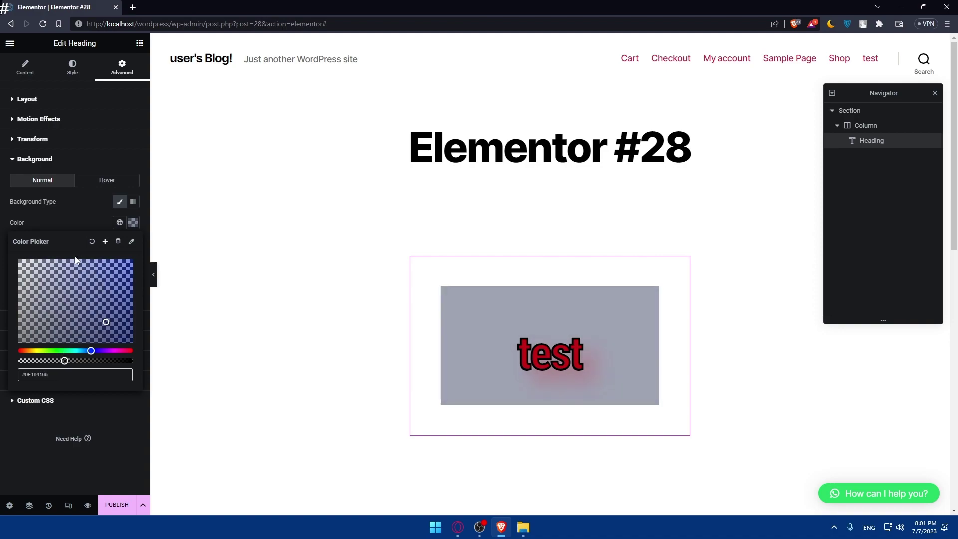
left_click(102, 220)
Switch the normal background to a gradient with locations 52 and 90 at a 302° angle
left_click(132, 202)
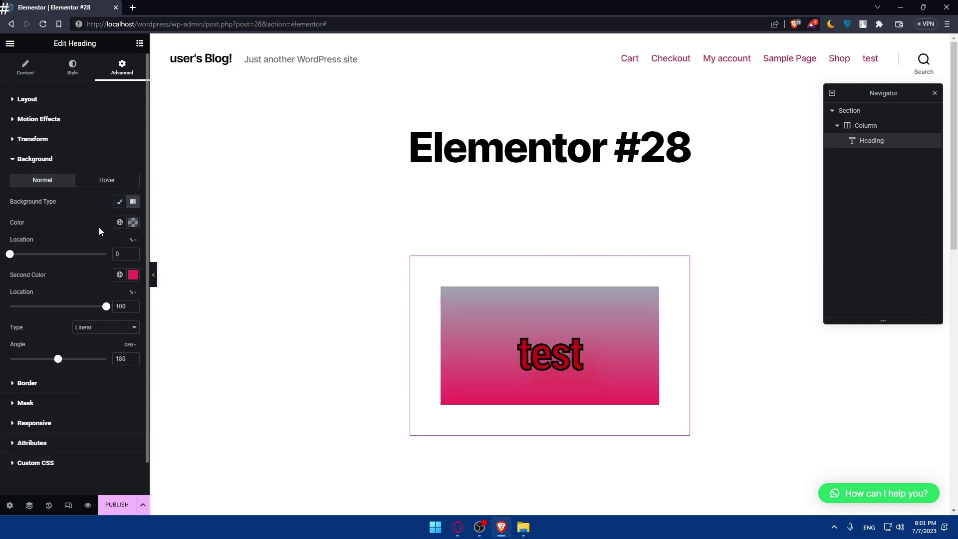
left_click_drag(17, 253, 61, 253)
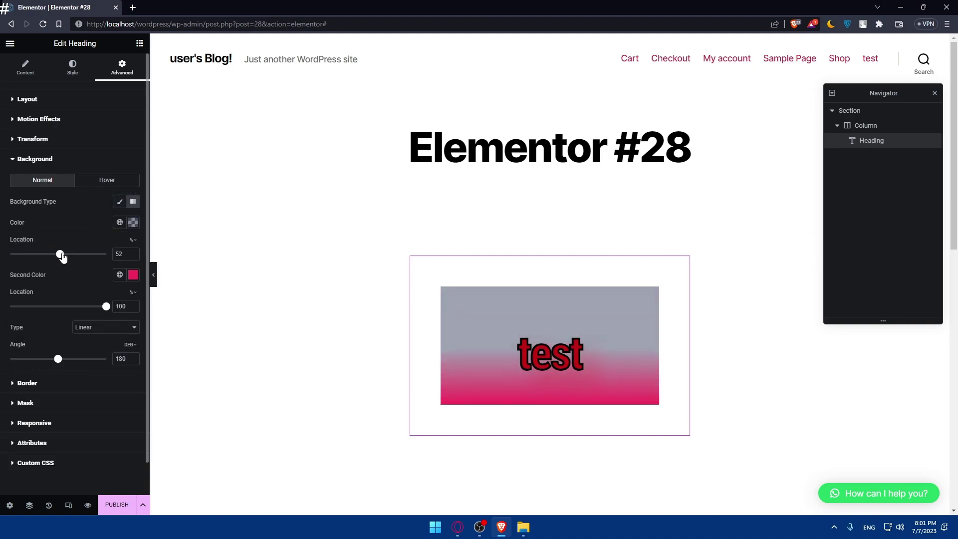
mouse_move(107, 306)
left_mouse_down()
mouse_move(55, 307)
mouse_move(97, 306)
left_mouse_up()
left_click(61, 358)
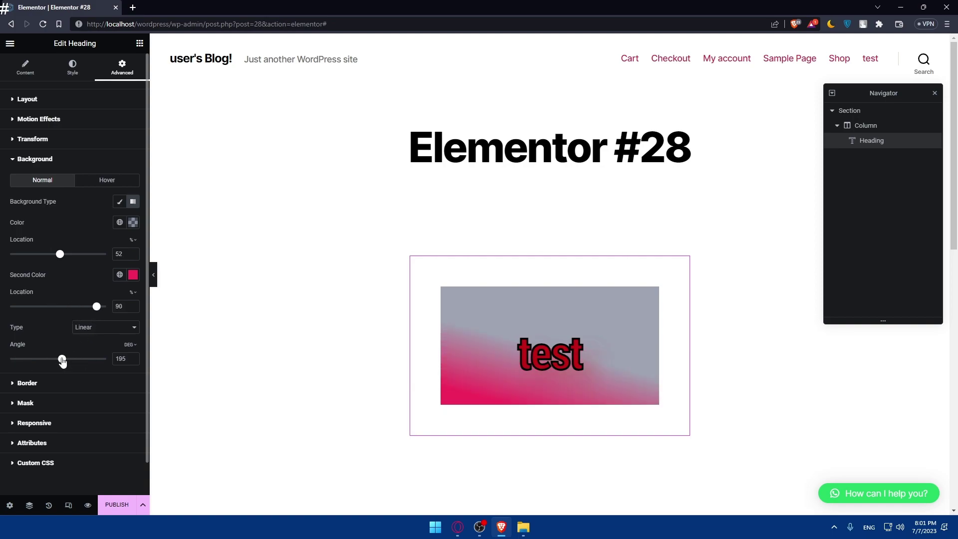
left_click_drag(62, 361, 90, 359)
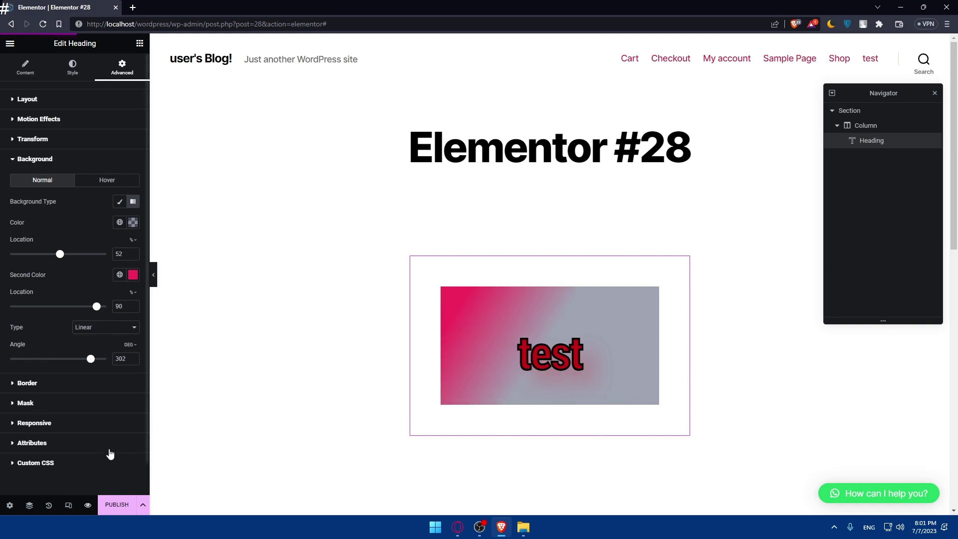
scroll(506, 263, "down", 2)
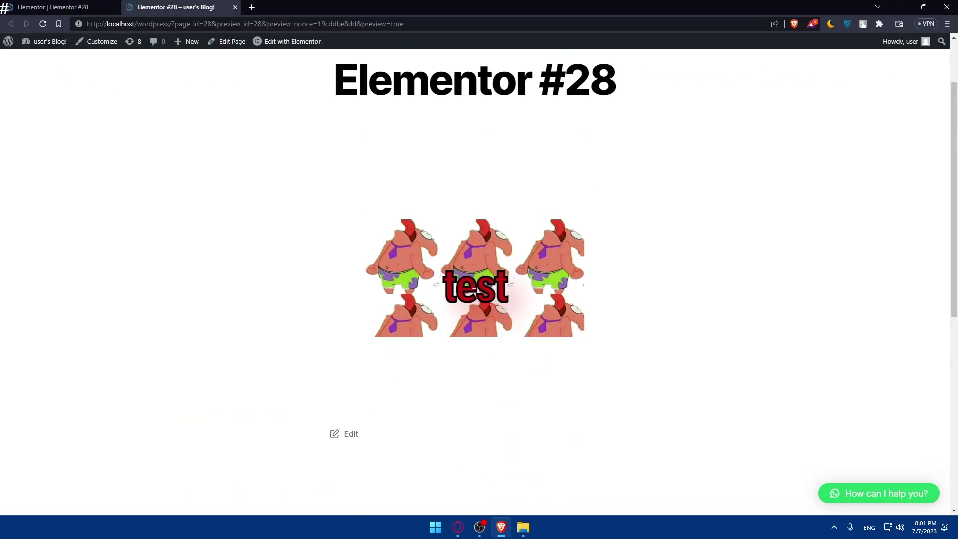
Close the preview, then select the heading's Section in the Navigator and delete it
left_click(234, 7)
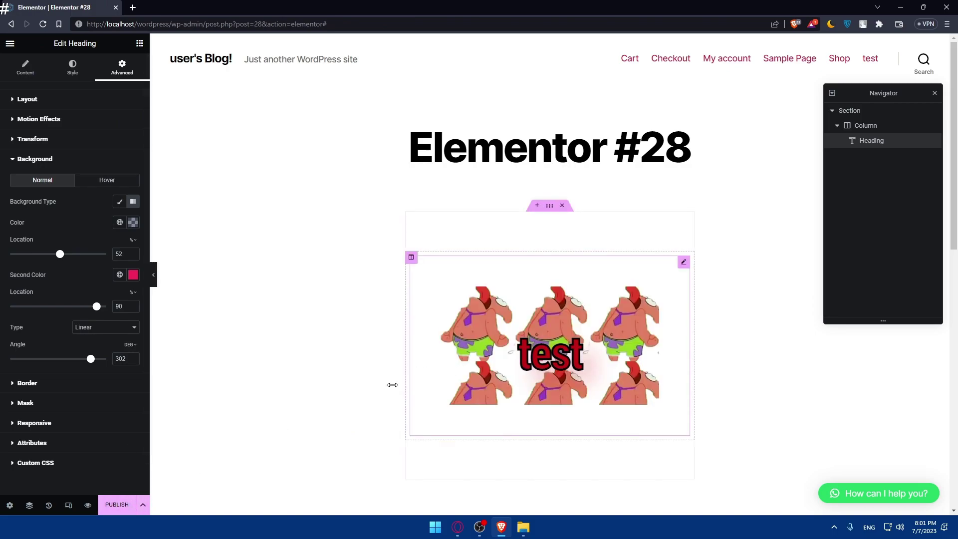
left_click(854, 112)
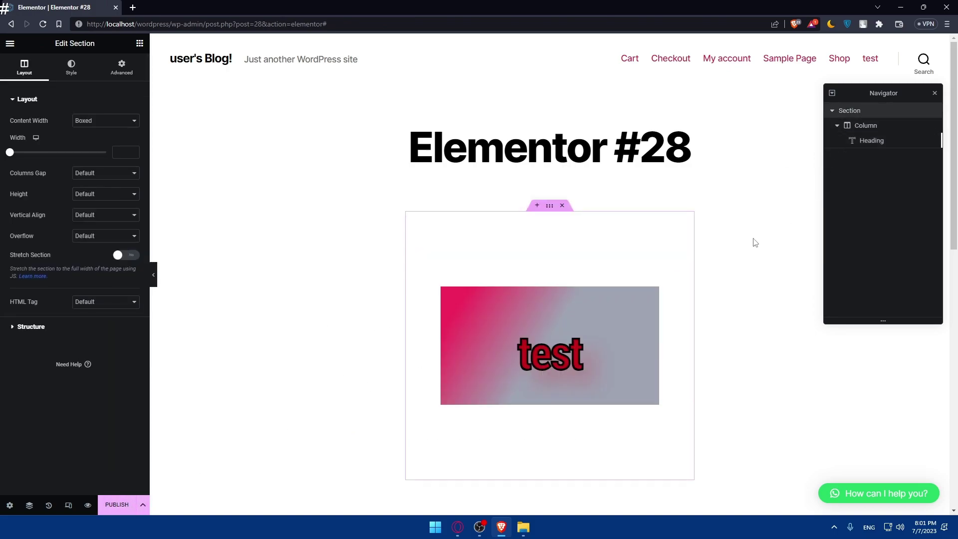
key("Delete")
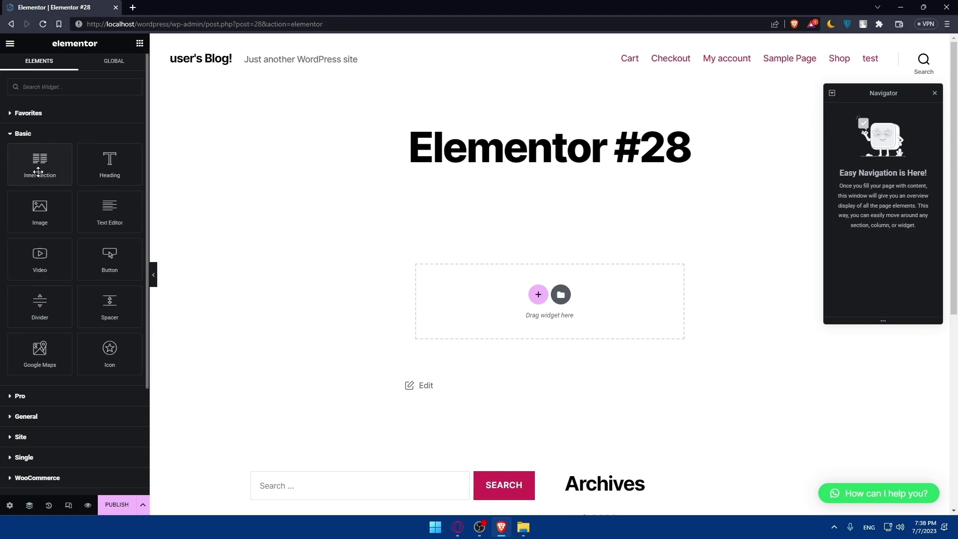
Add an inner section to the empty page and set its boxed width to 688 px
left_click_drag(38, 164, 529, 299)
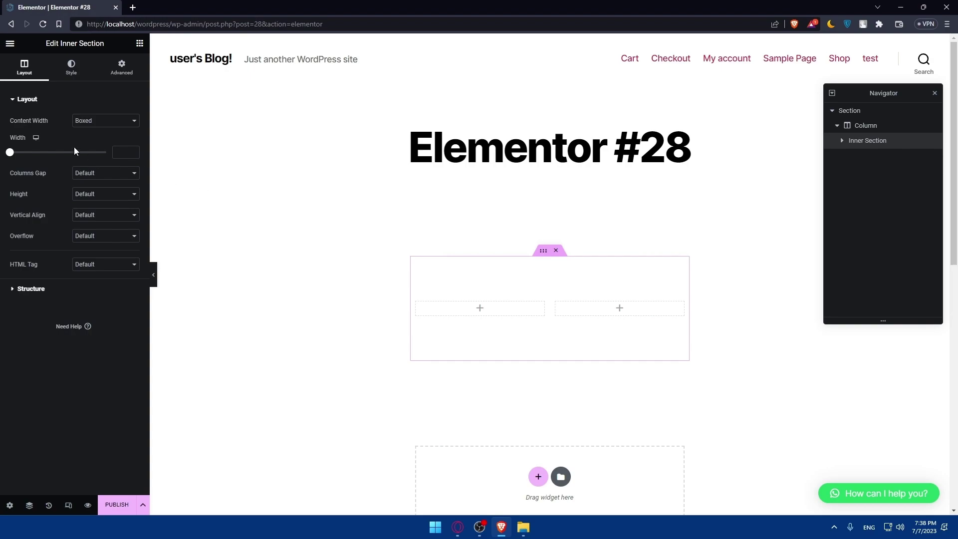
left_click(32, 99)
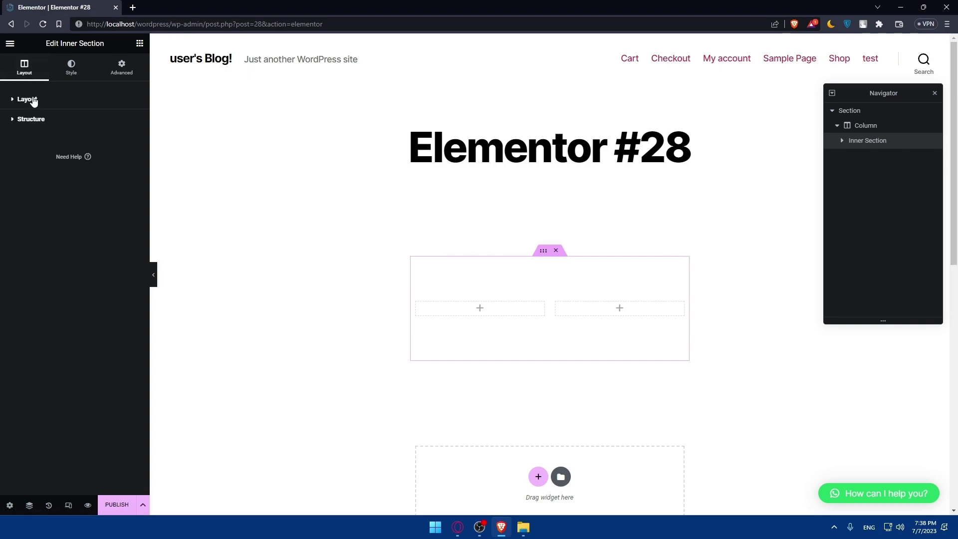
left_click(33, 99)
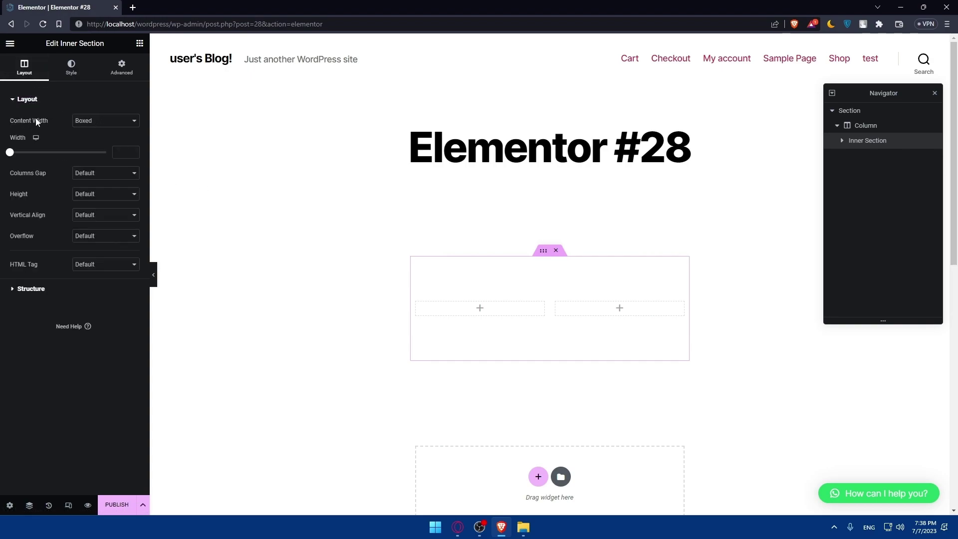
mouse_move(21, 155)
left_mouse_down()
mouse_move(92, 156)
mouse_move(26, 155)
mouse_move(27, 171)
left_mouse_up()
Pick the 50/50 column structure for the inner section, after trying 33/66 and 66/33
left_click(30, 290)
left_click(122, 155)
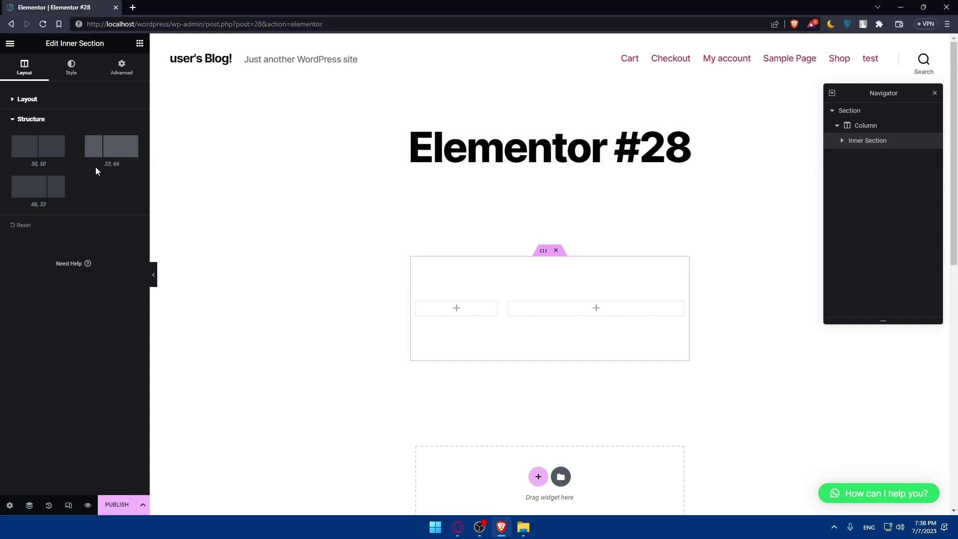
left_click(58, 183)
left_click(50, 145)
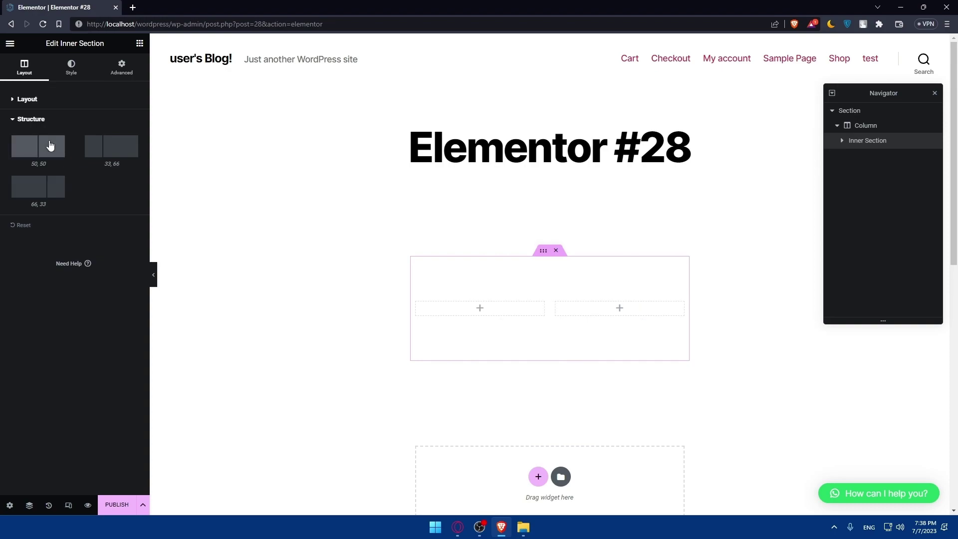
left_click(27, 99)
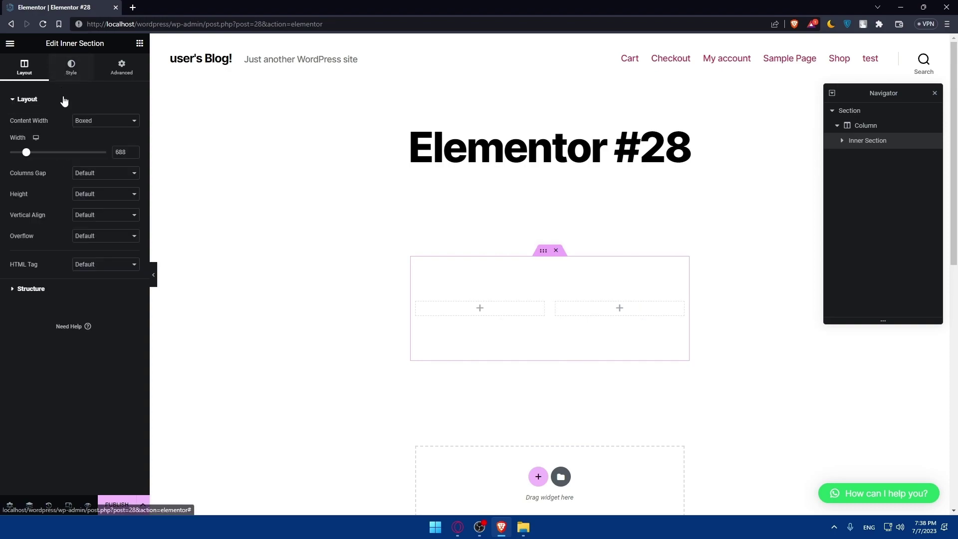
Look through the inner section's background, hover, overlay, border and shape divider style options
left_click(71, 68)
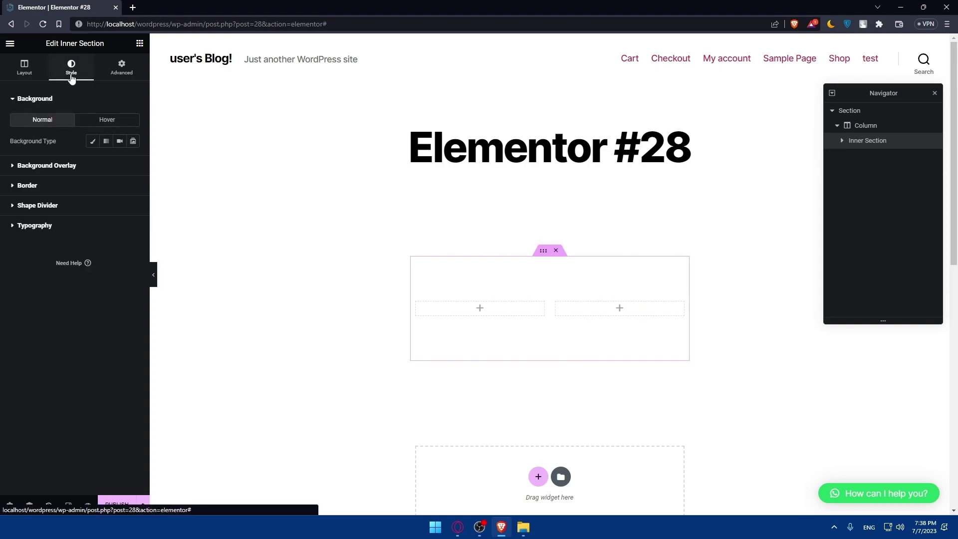
left_click(40, 101)
left_click(40, 101)
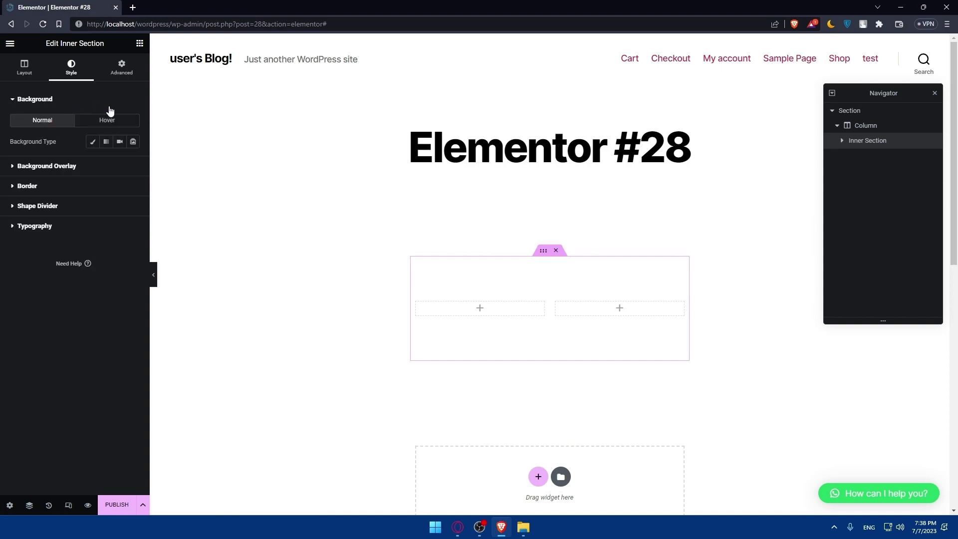
left_click(102, 123)
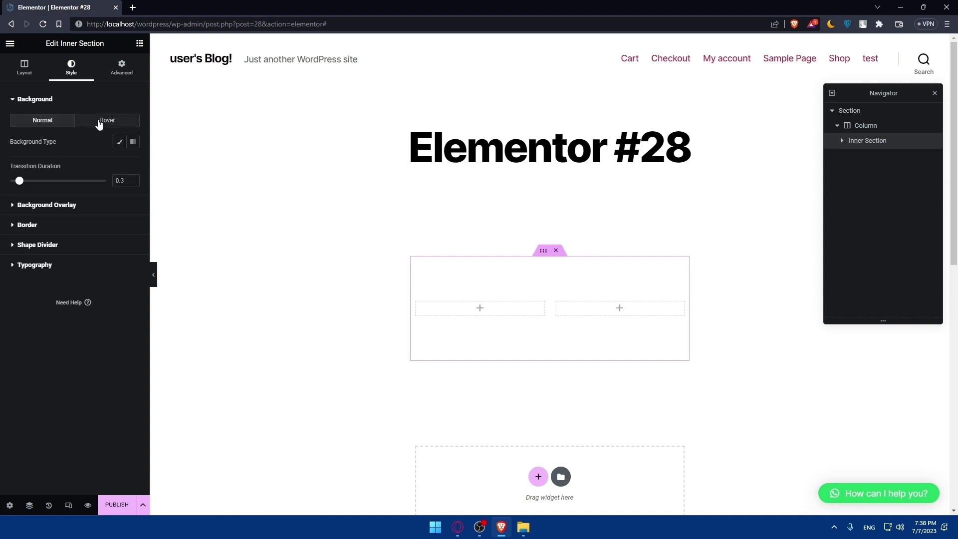
left_click(51, 123)
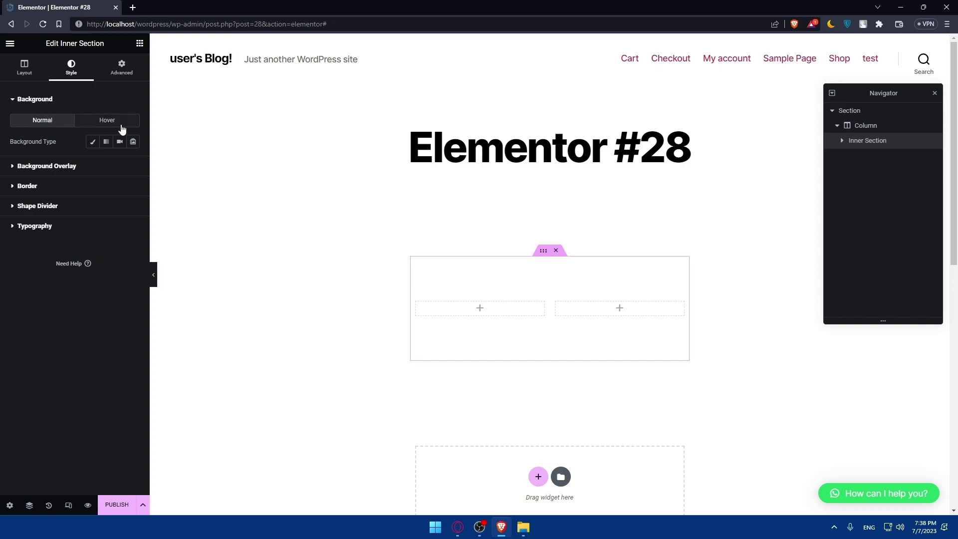
left_click(52, 167)
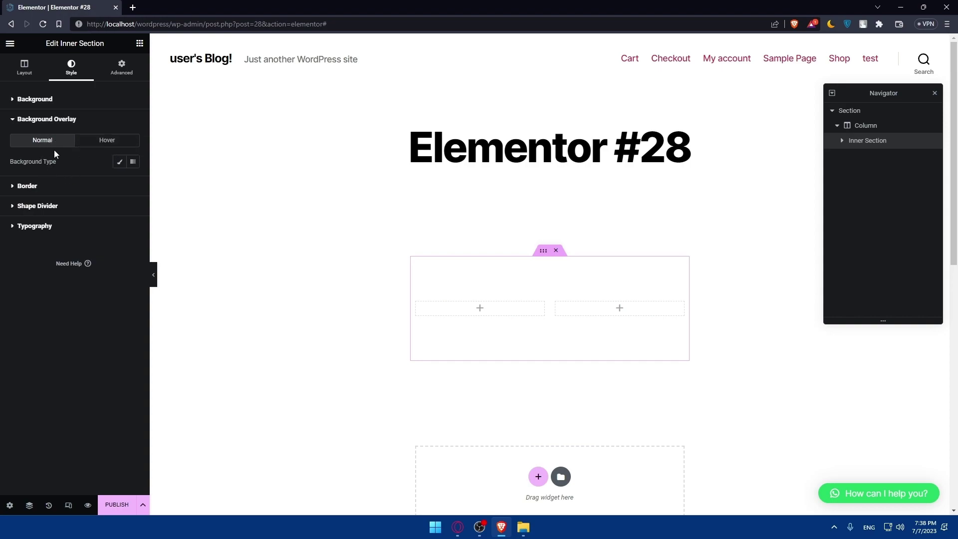
left_click(45, 187)
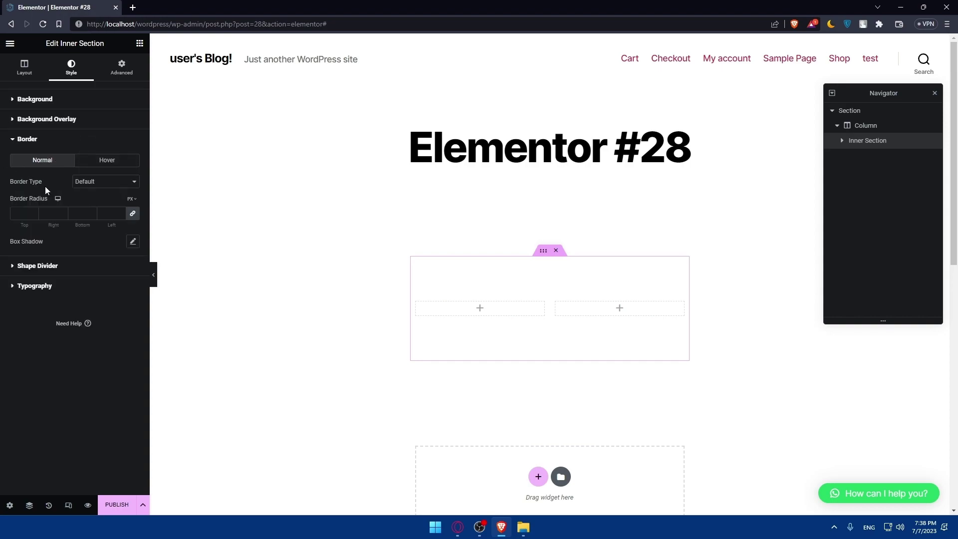
left_click(37, 269)
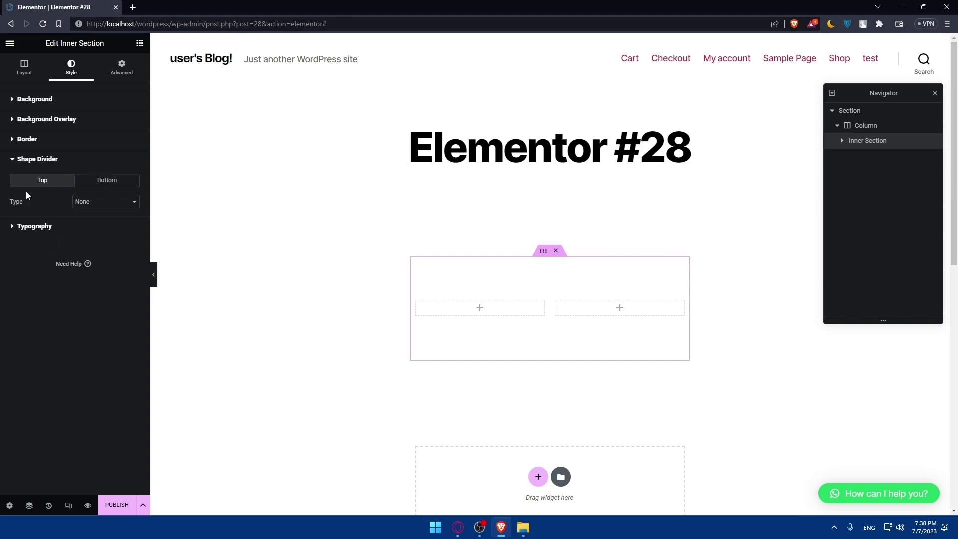
left_click(51, 227)
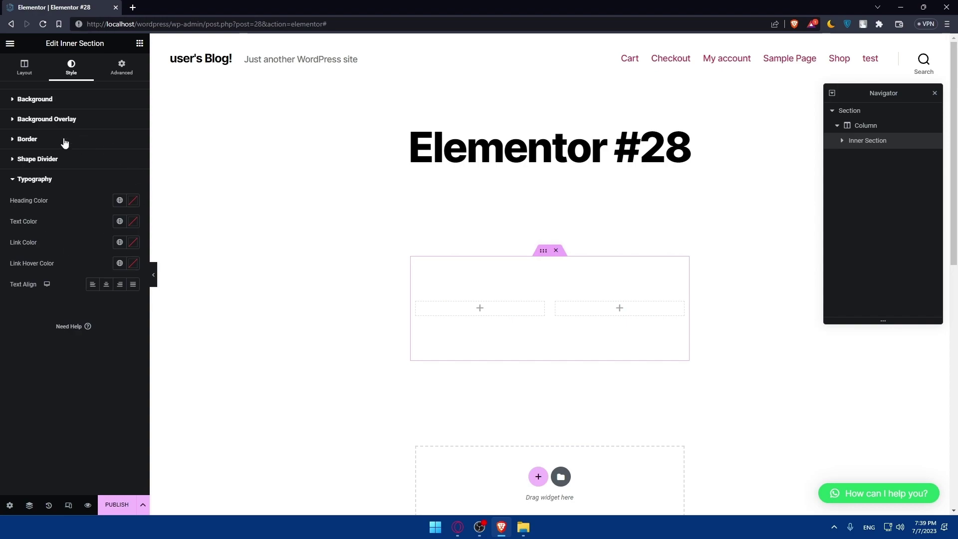
Browse the motion effects, responsive, attributes and custom CSS panels, then return to the widget list
left_click(120, 71)
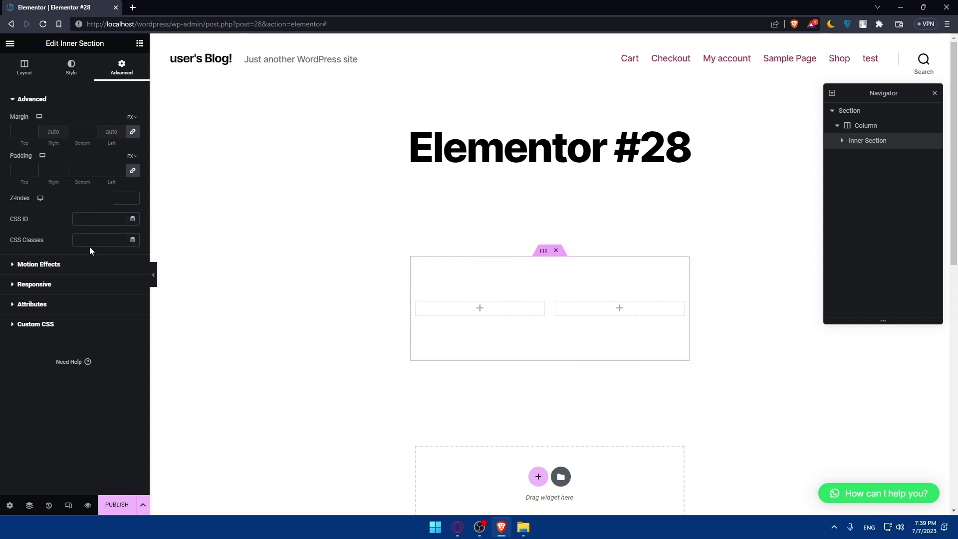
left_click(42, 266)
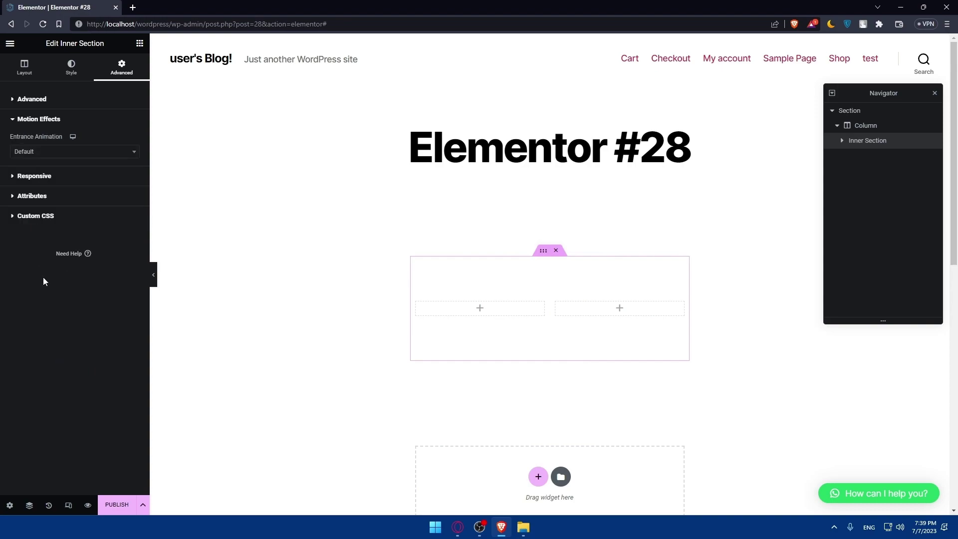
left_click(47, 178)
left_click(50, 301)
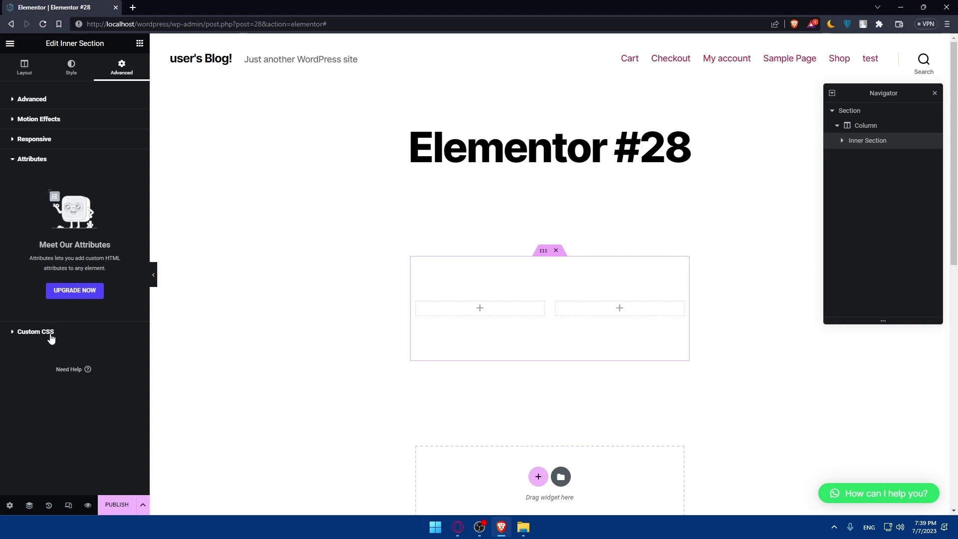
left_click(50, 332)
left_click(42, 161)
left_click(138, 44)
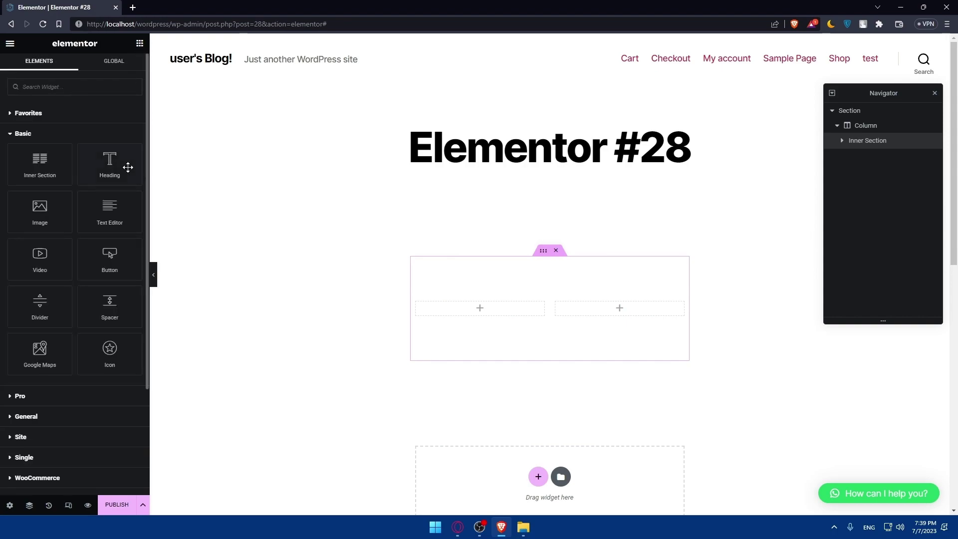
Add a Heading widget above the columns and change its title to 'test'
left_click_drag(108, 170, 528, 291)
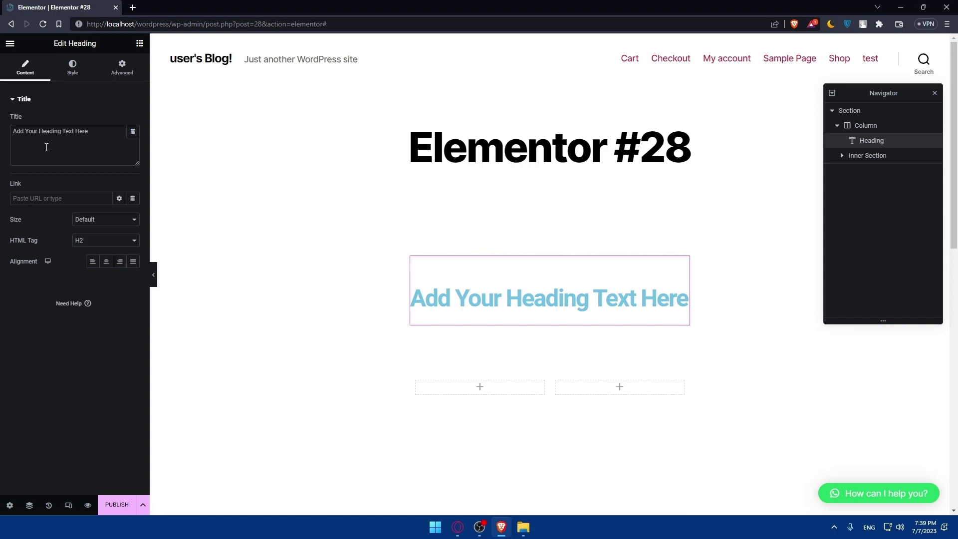
left_click(64, 151)
key("ctrl+a")
type("test")
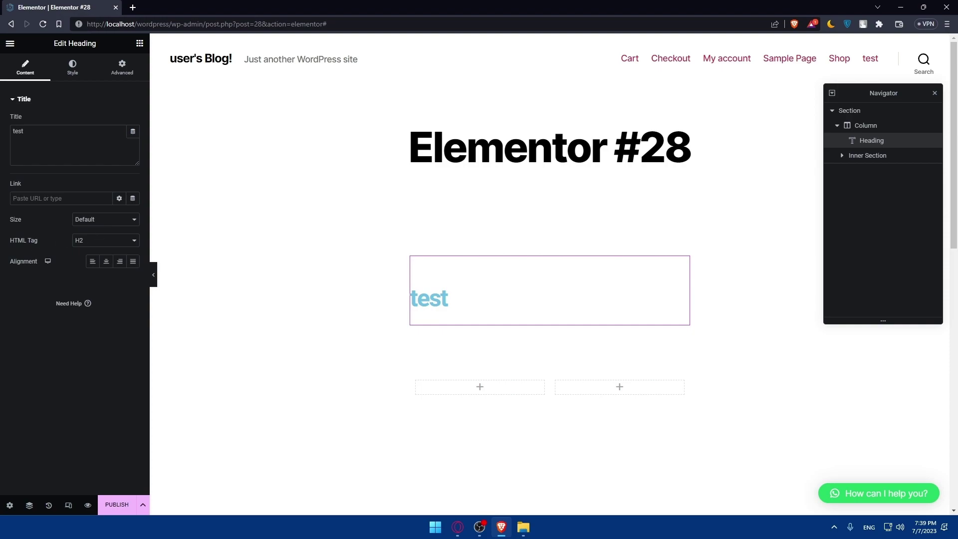
Center-align the 'test' heading and look over its Style and Advanced settings
left_click(121, 262)
left_click(107, 261)
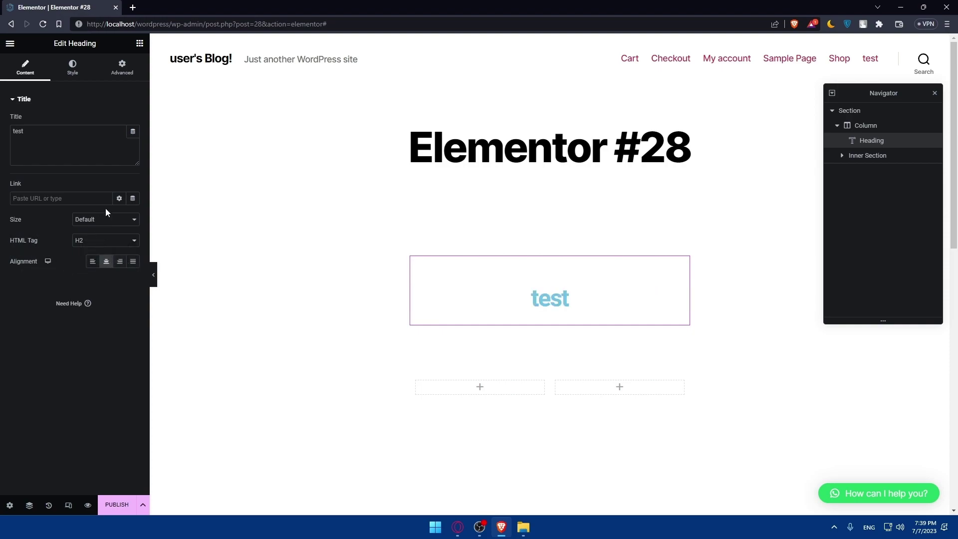
left_click(72, 67)
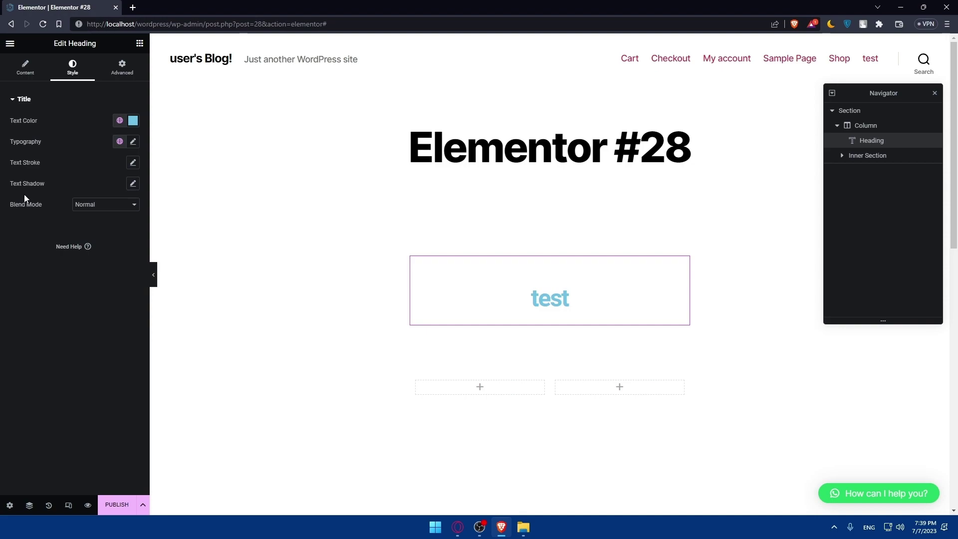
left_click(120, 69)
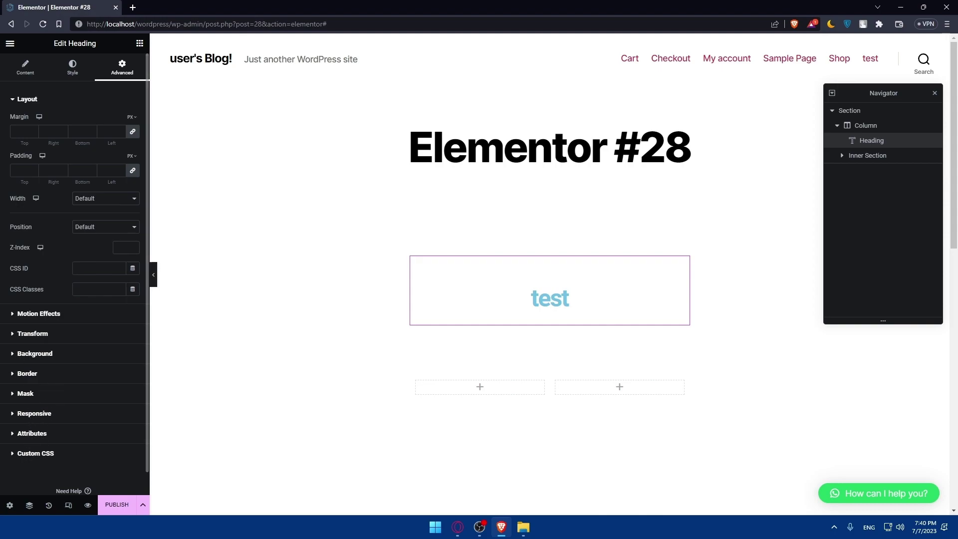
left_click(139, 43)
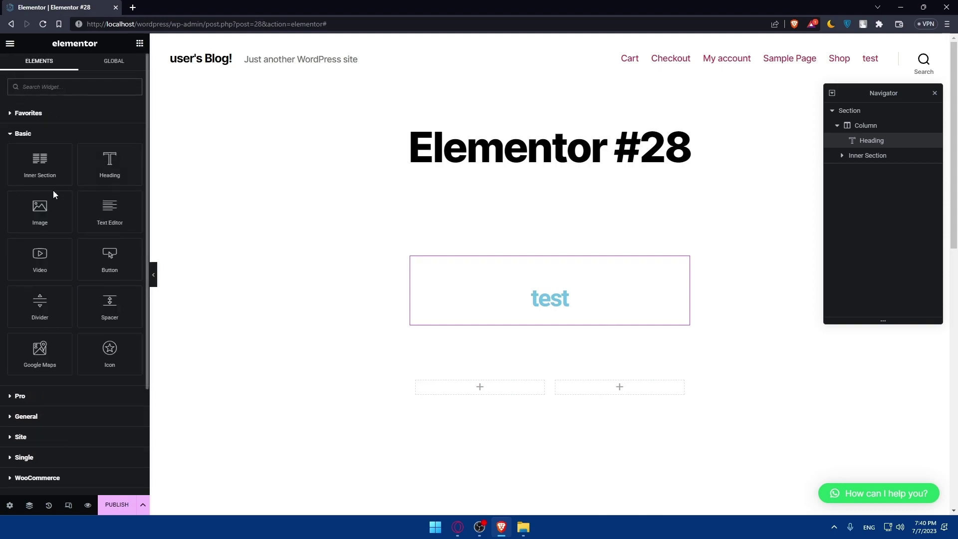
Drop an Image widget under the heading and upload the cartoon PNG from Downloads into it
left_click_drag(49, 216, 503, 289)
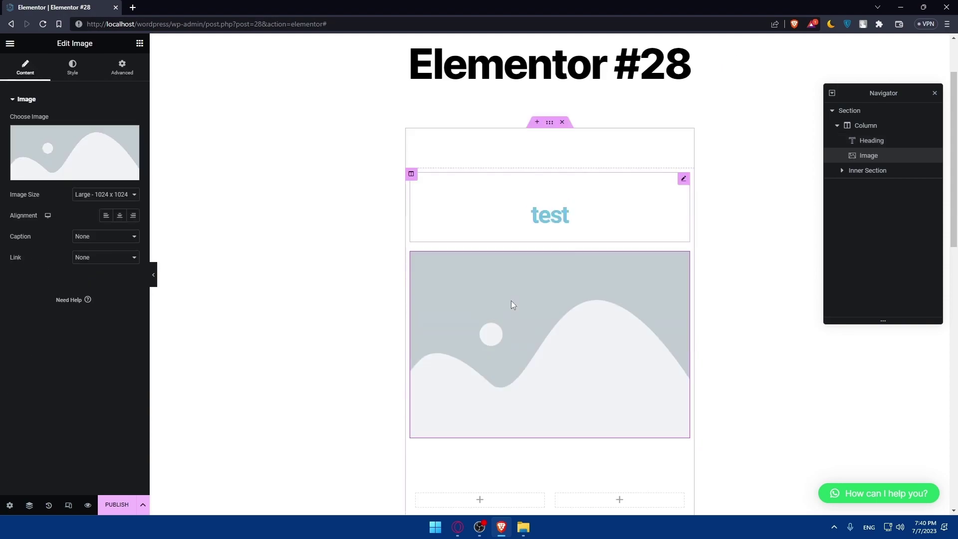
left_click(48, 150)
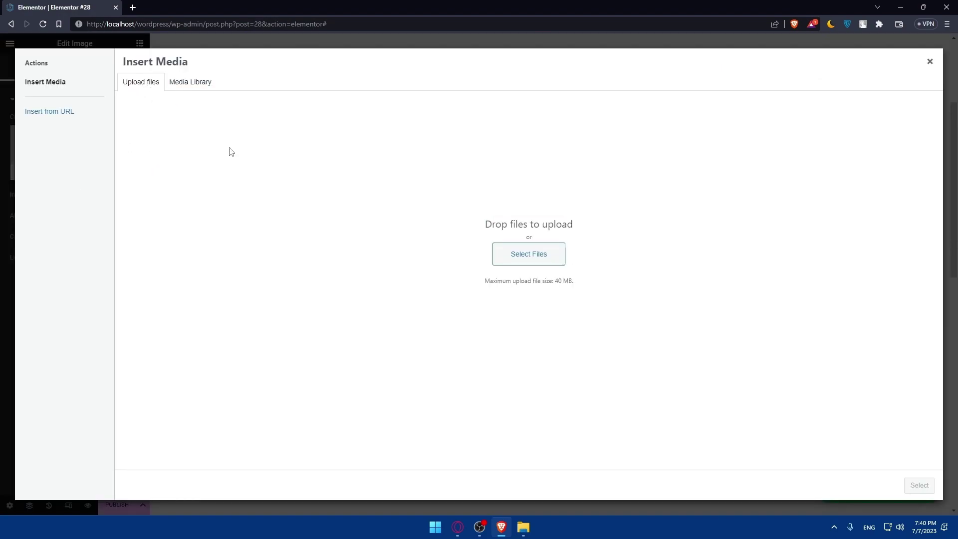
left_click(497, 259)
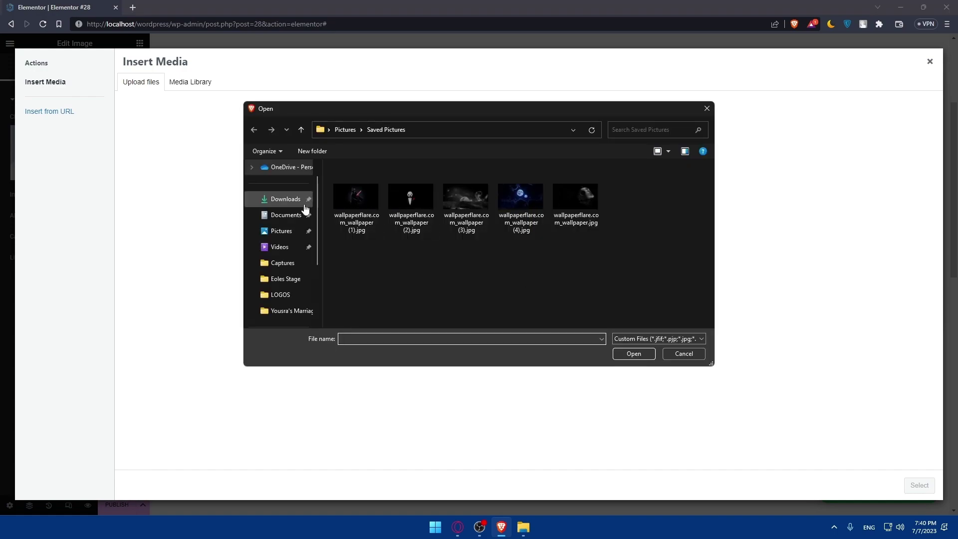
left_click(293, 206)
scroll(426, 249, "down", 5)
double_click(427, 272)
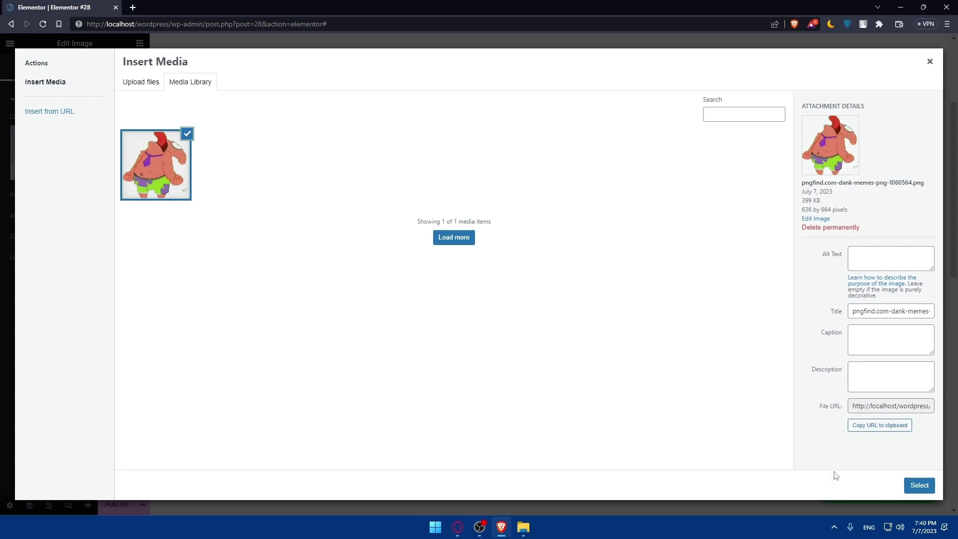
left_click(919, 485)
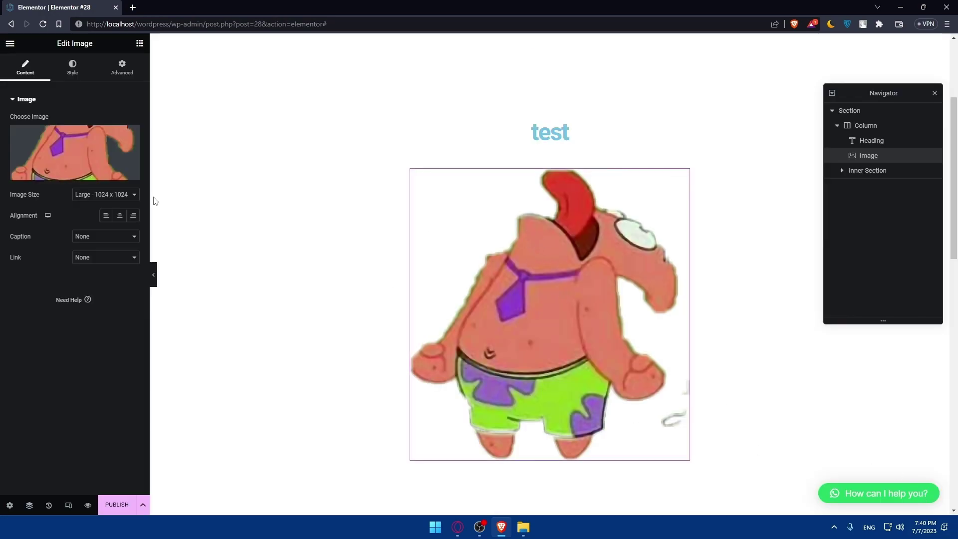
Set the image size to Thumbnail - 150 x 150 after trying Medium and 2048x2048
left_click(106, 194)
left_click(106, 212)
left_click(107, 195)
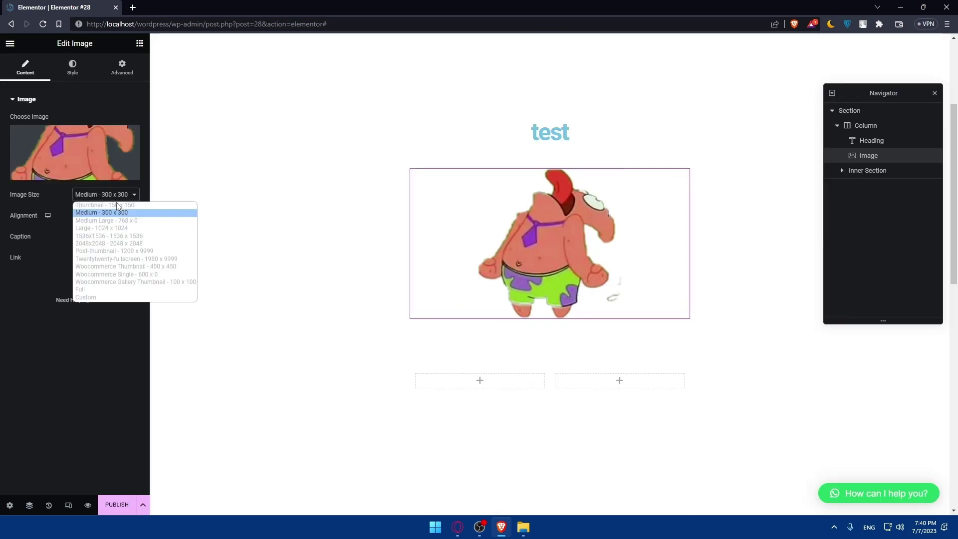
left_click(116, 204)
left_click(113, 194)
left_click(113, 244)
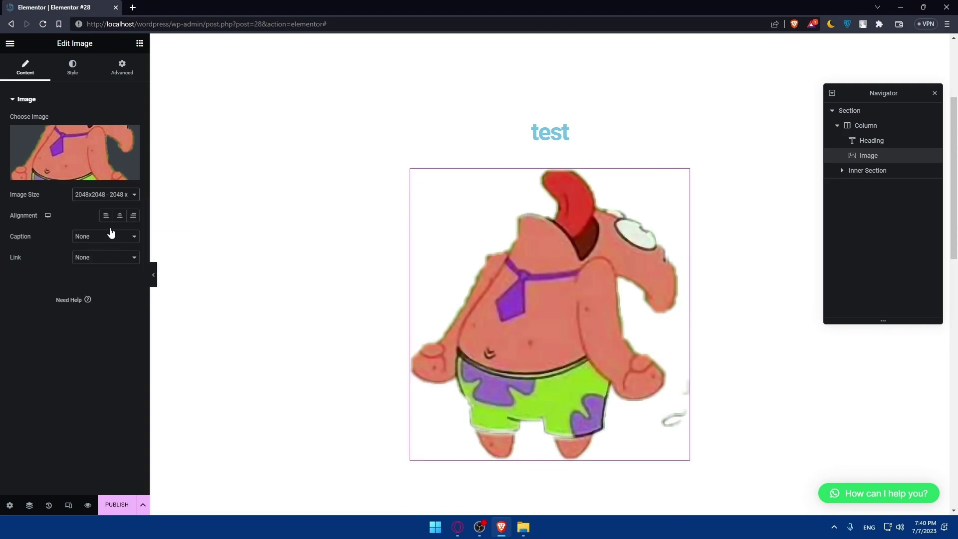
left_click(108, 194)
left_click(107, 213)
left_click(109, 195)
left_click(113, 204)
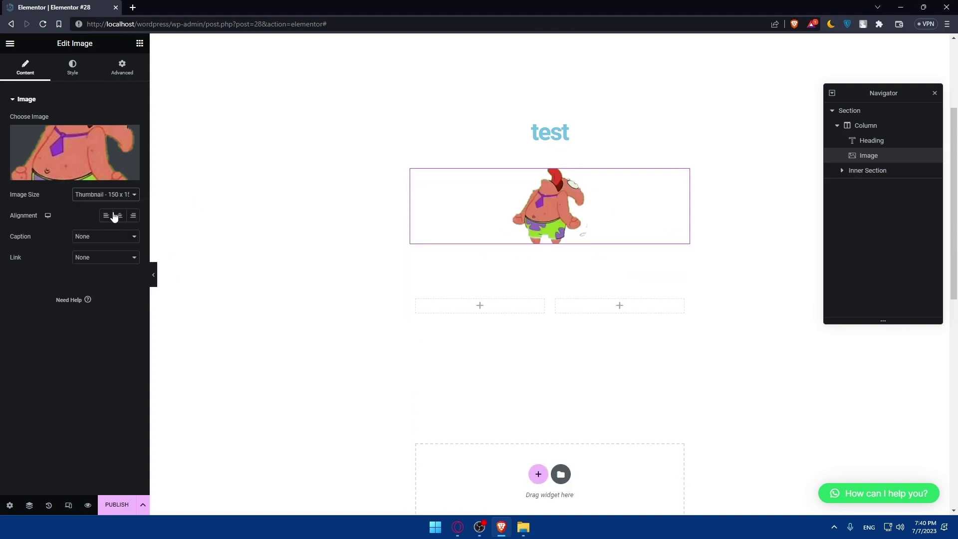
Center the image and keep its caption and link set to None
left_click(106, 215)
left_click(131, 217)
left_click(120, 217)
left_click(89, 237)
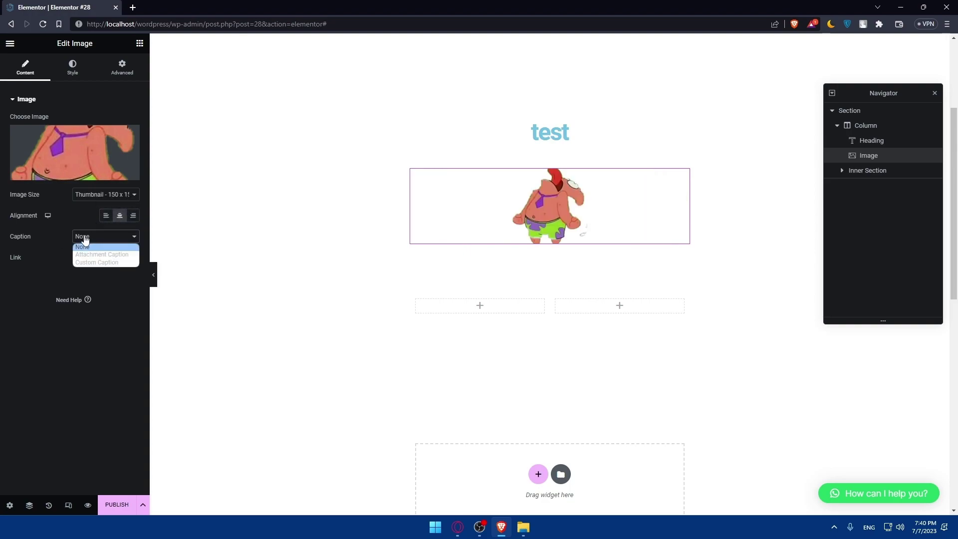
left_click(83, 247)
left_click(88, 258)
left_click(91, 265)
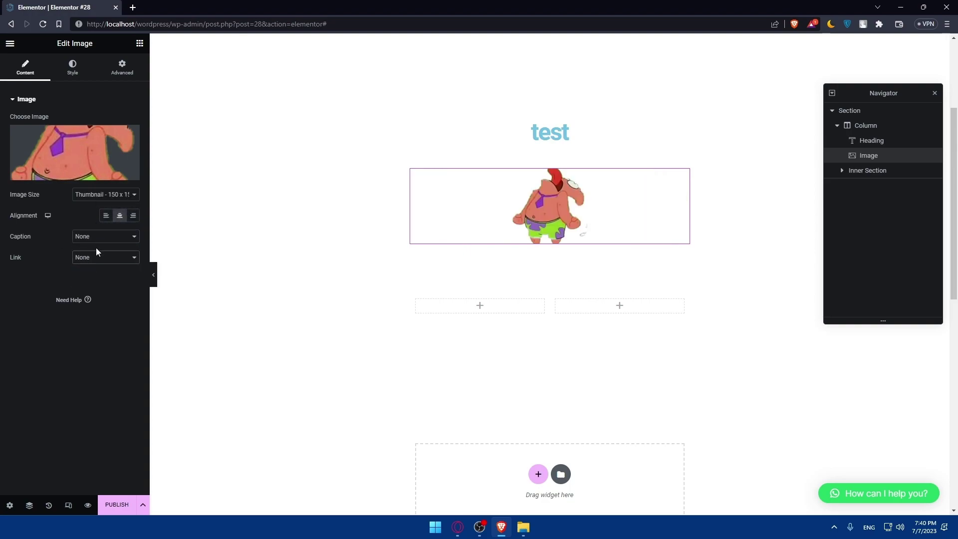
Shrink the image to width 13%, max width 8% and height 14 px
left_click(72, 67)
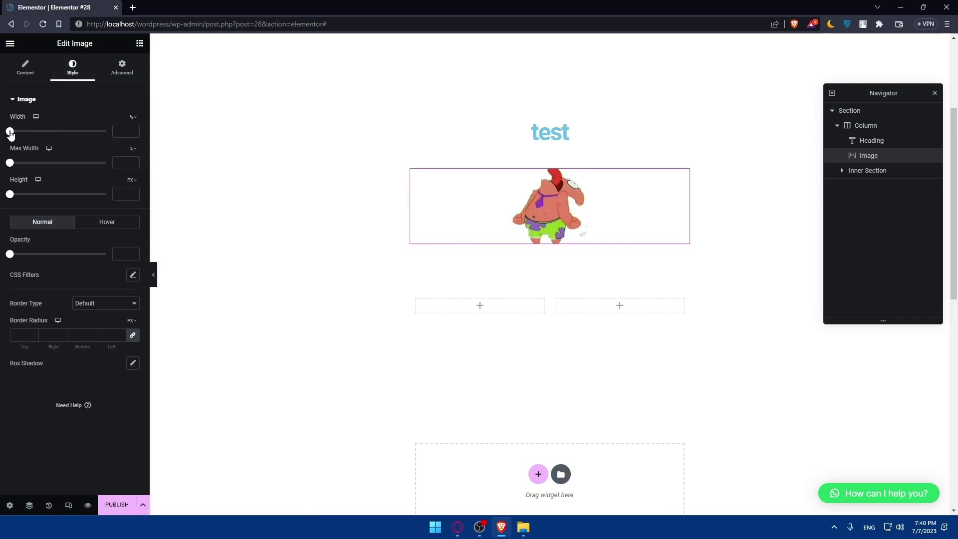
mouse_move(10, 132)
left_mouse_down()
mouse_move(103, 131)
mouse_move(10, 131)
mouse_move(21, 131)
left_mouse_up()
left_click_drag(10, 163, 18, 194)
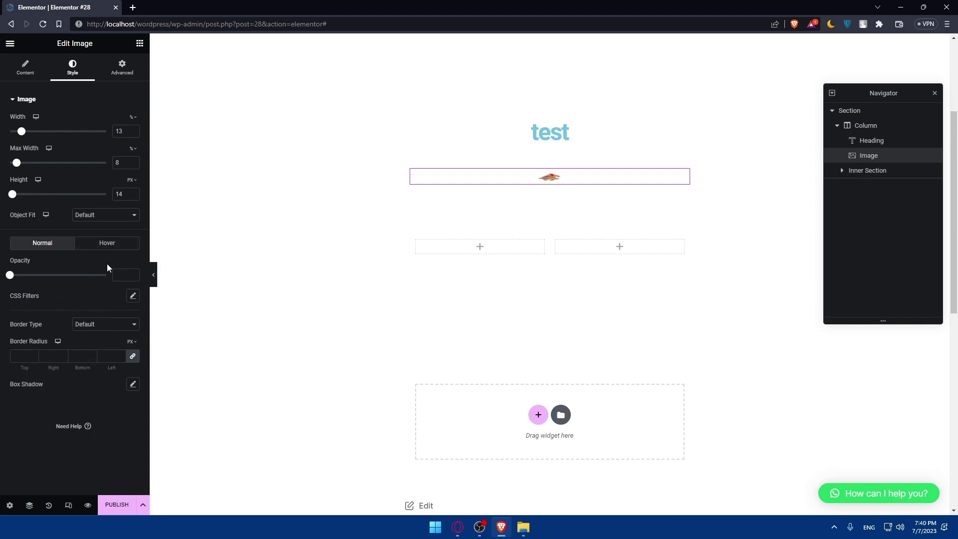
left_click(123, 67)
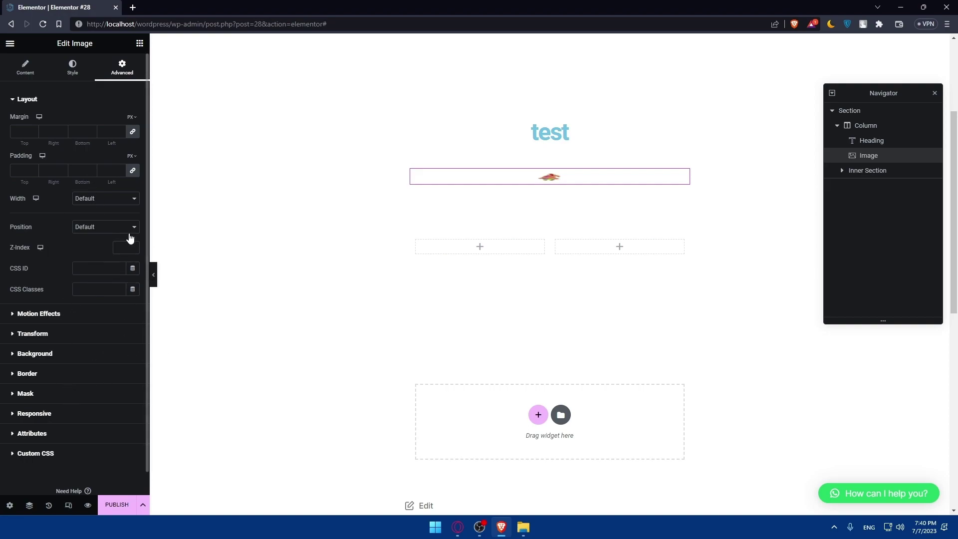
Add a Text Editor widget below the image and look through its Style and Advanced settings
left_click(139, 43)
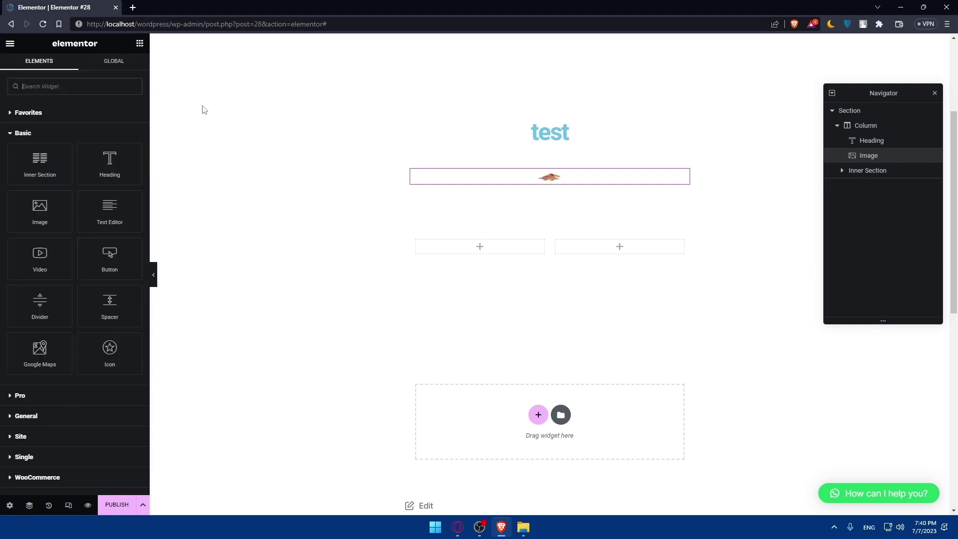
left_click_drag(121, 207, 314, 193)
left_click_drag(494, 230, 489, 229)
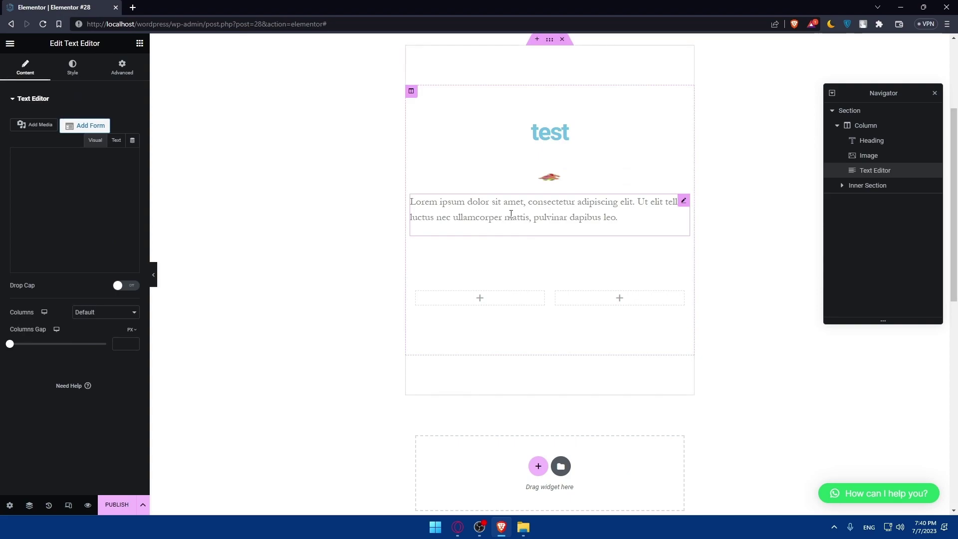
key("ctrl+a")
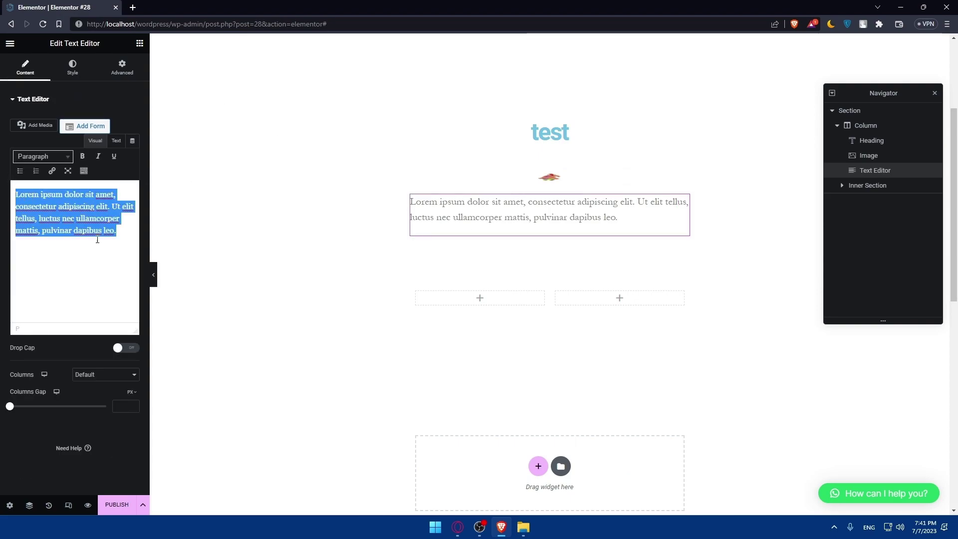
left_click(103, 102)
left_click(31, 100)
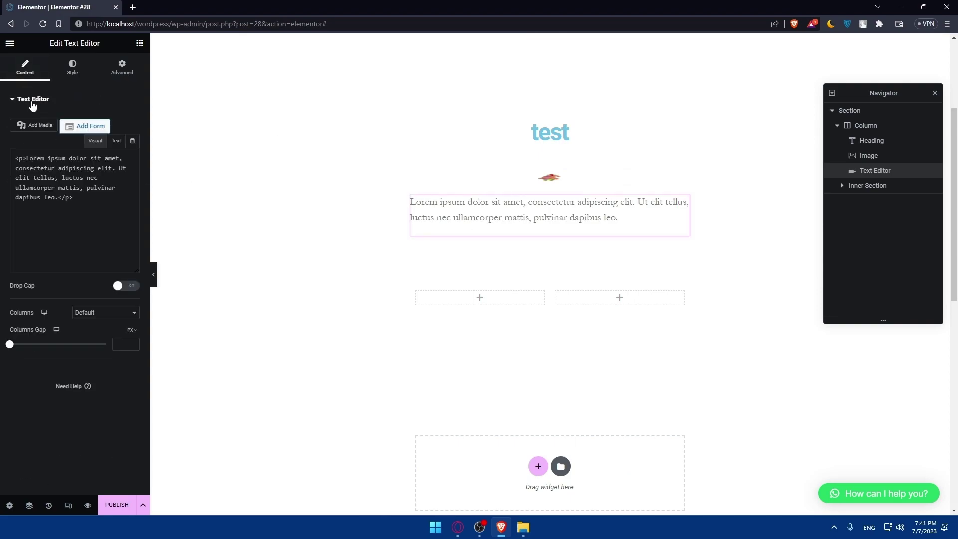
left_click(75, 70)
left_click(122, 68)
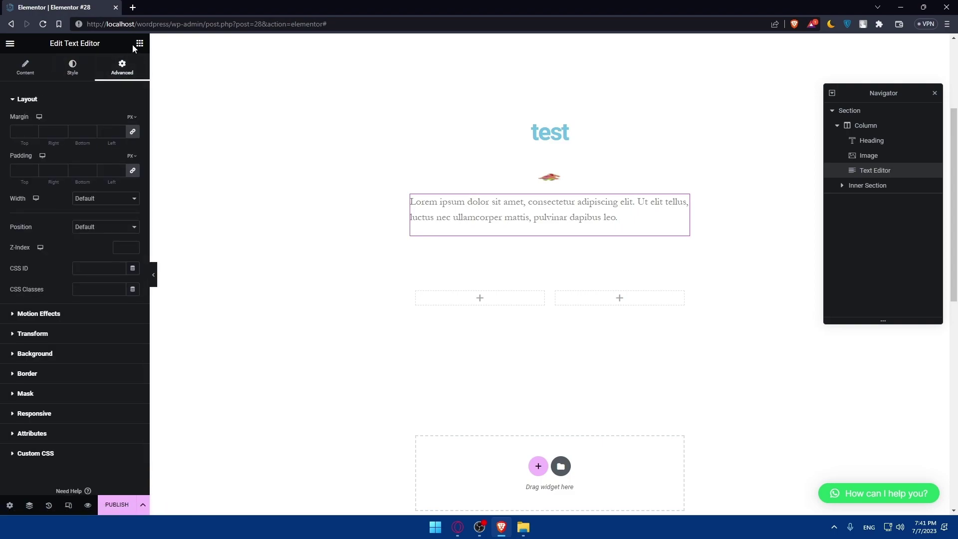
left_click(84, 71)
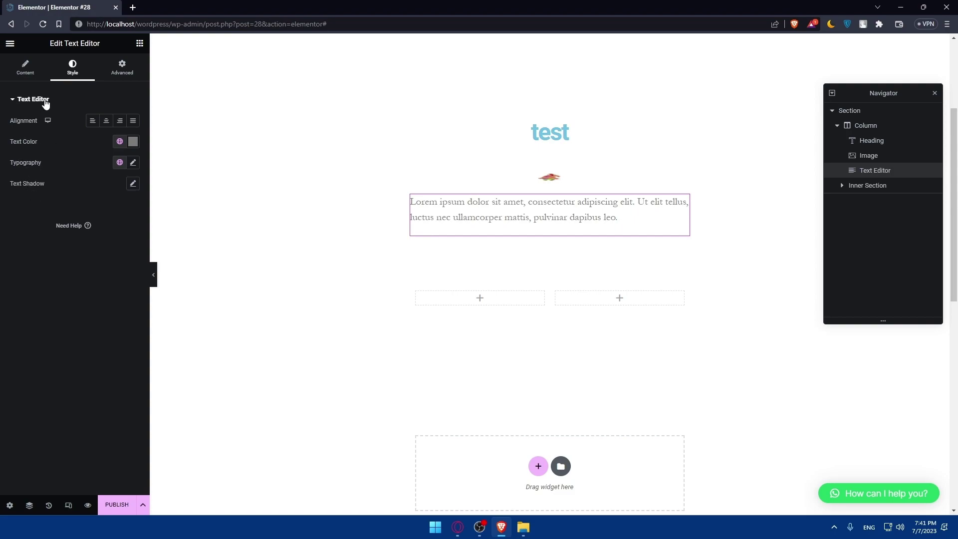
left_click(26, 69)
Replace the Lorem ipsum placeholder with 'test' and start a new paragraph
left_click_drag(118, 231, 3, 184)
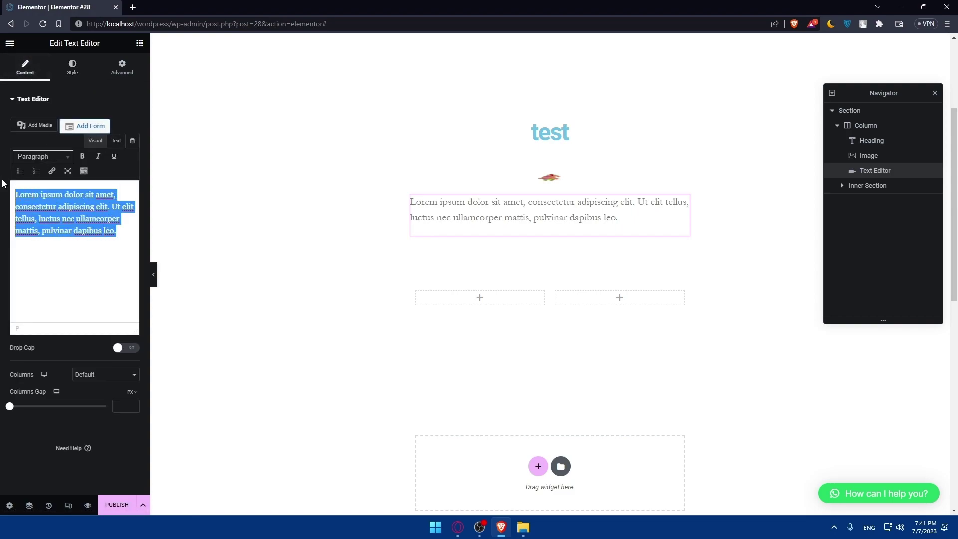
type("test")
key("Return")
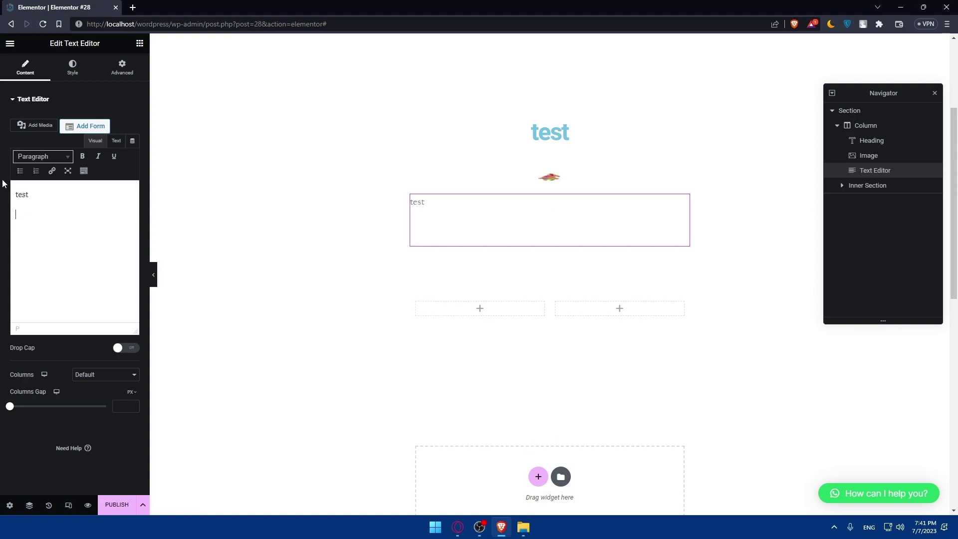
left_click(139, 43)
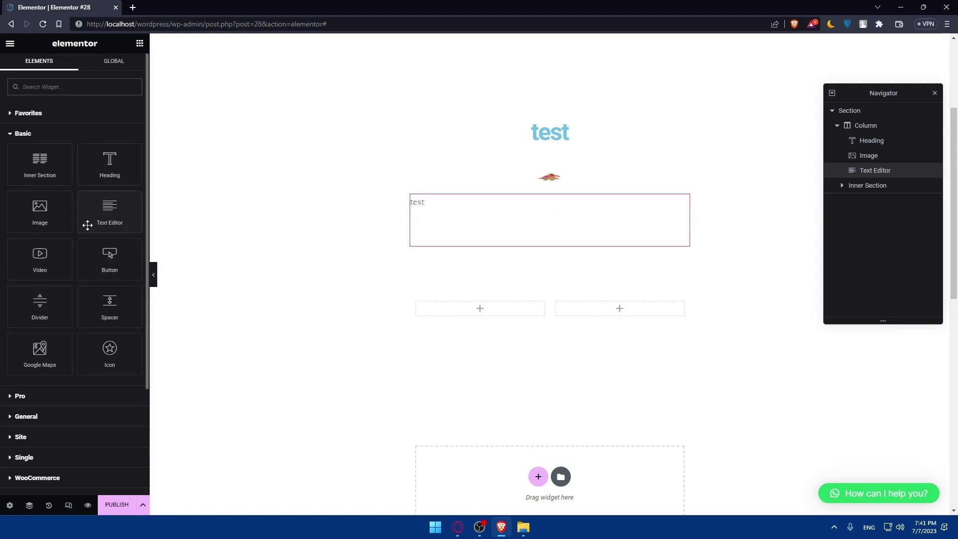
Add a Video widget below the 'test' text block and briefly play its preview
left_click_drag(54, 264, 168, 280)
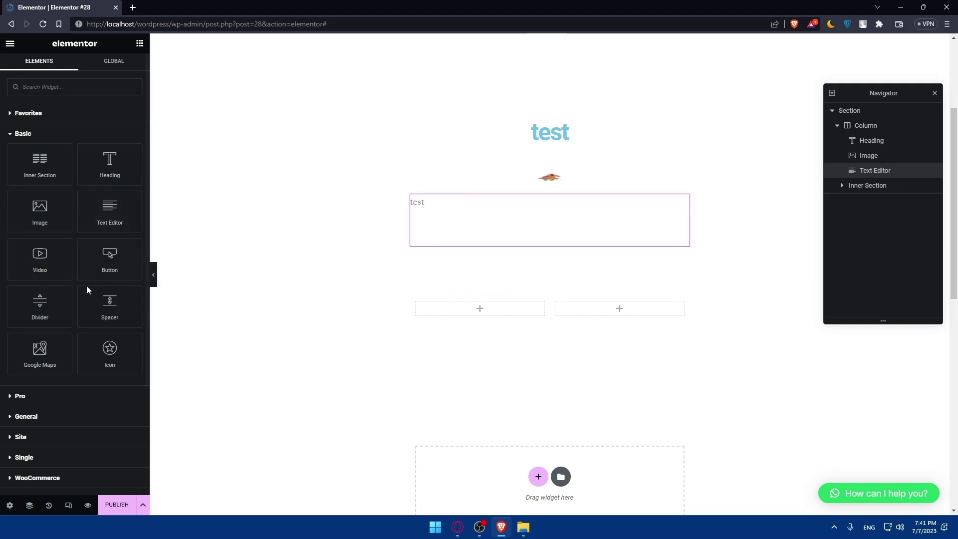
left_click_drag(51, 270, 524, 229)
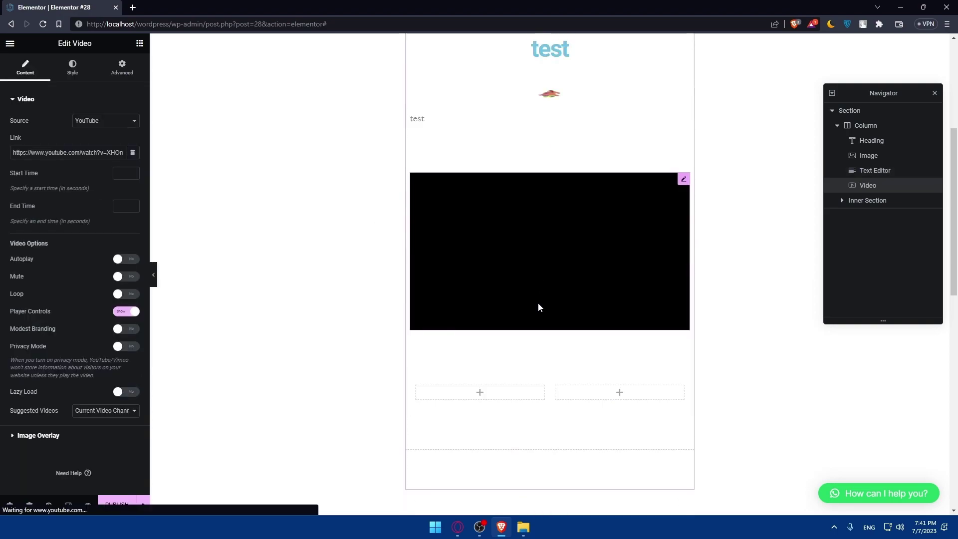
left_click(513, 241)
left_click(501, 246)
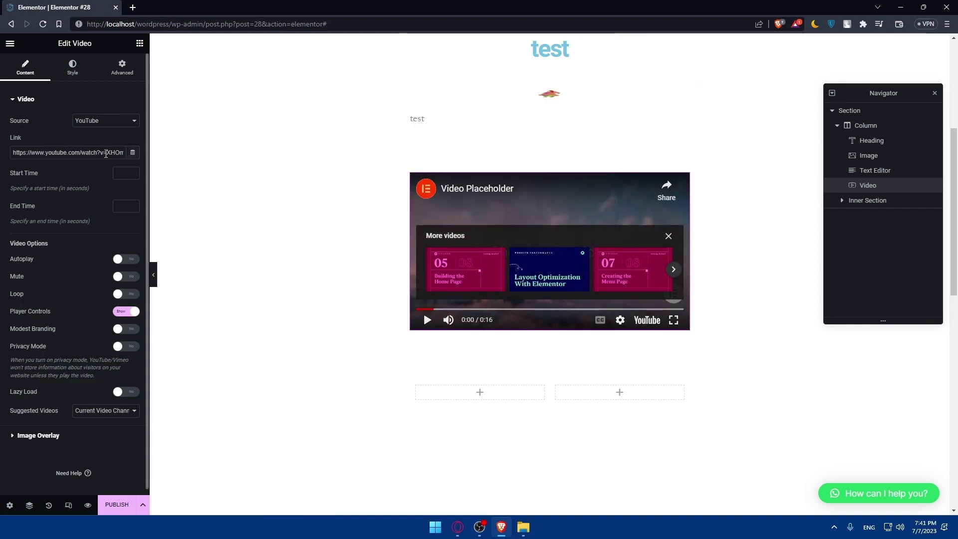
Try the Self Hosted video source, then switch the source back to YouTube
left_click(107, 121)
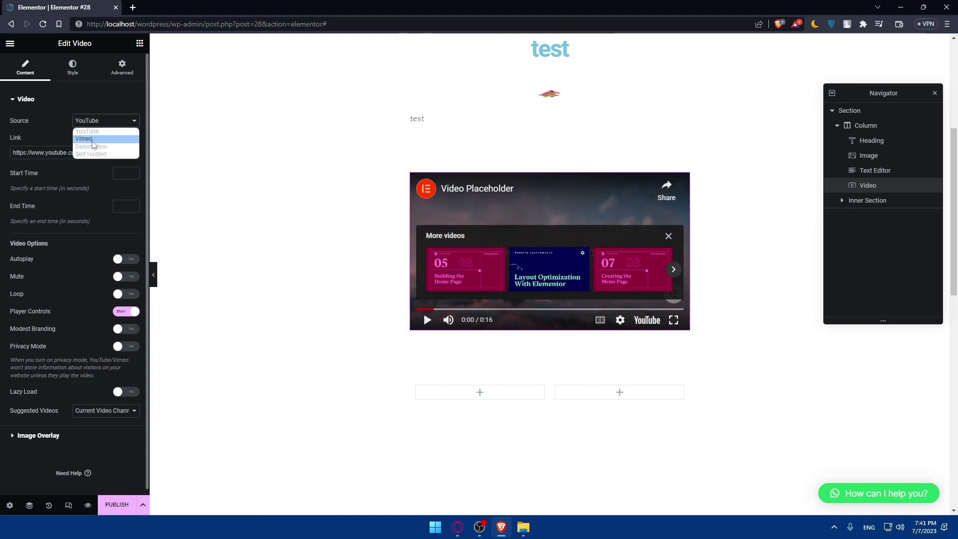
left_click(104, 154)
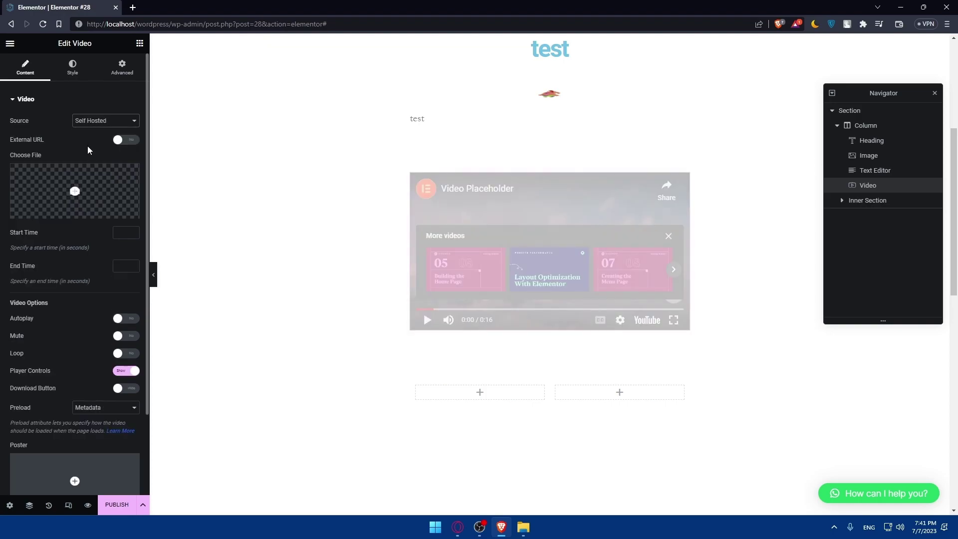
left_click(55, 169)
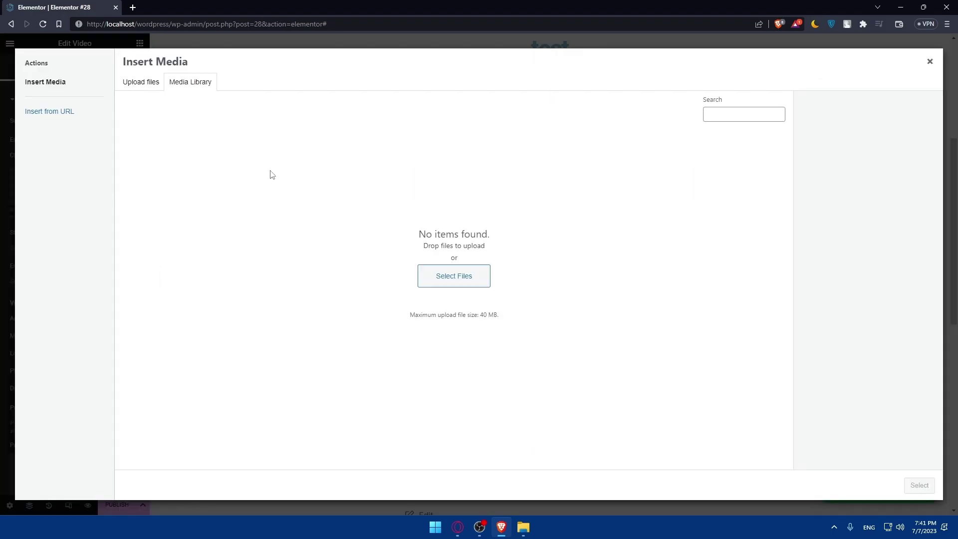
left_click(928, 62)
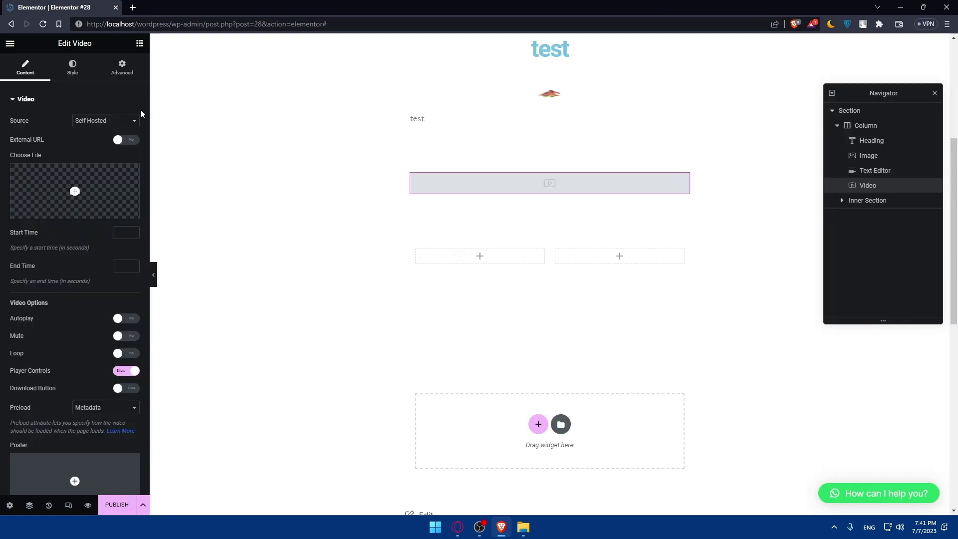
left_click(105, 99)
left_click(103, 125)
left_click(37, 104)
left_click(36, 102)
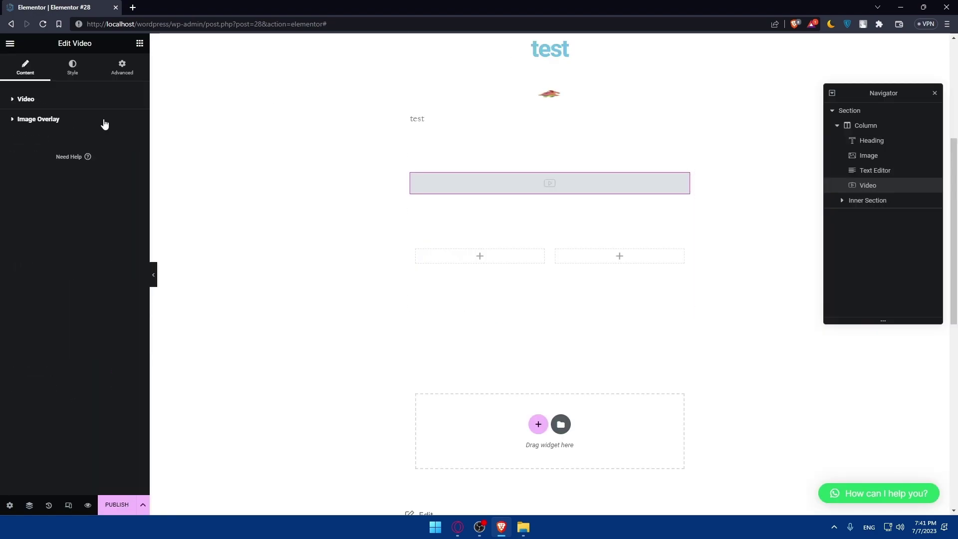
left_click(45, 100)
left_click(105, 121)
left_click(91, 131)
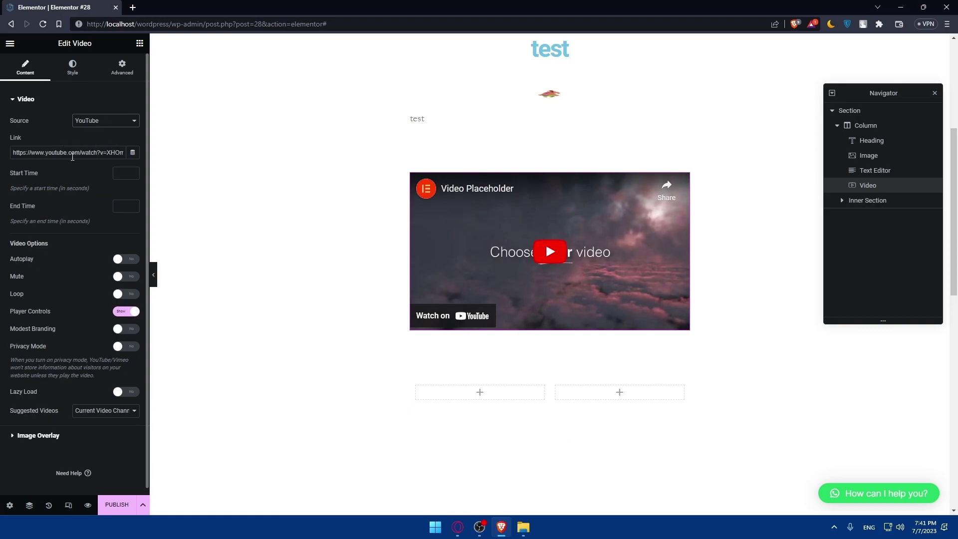
Play and pause the embedded YouTube video and check its playback settings
key("alt+Tab")
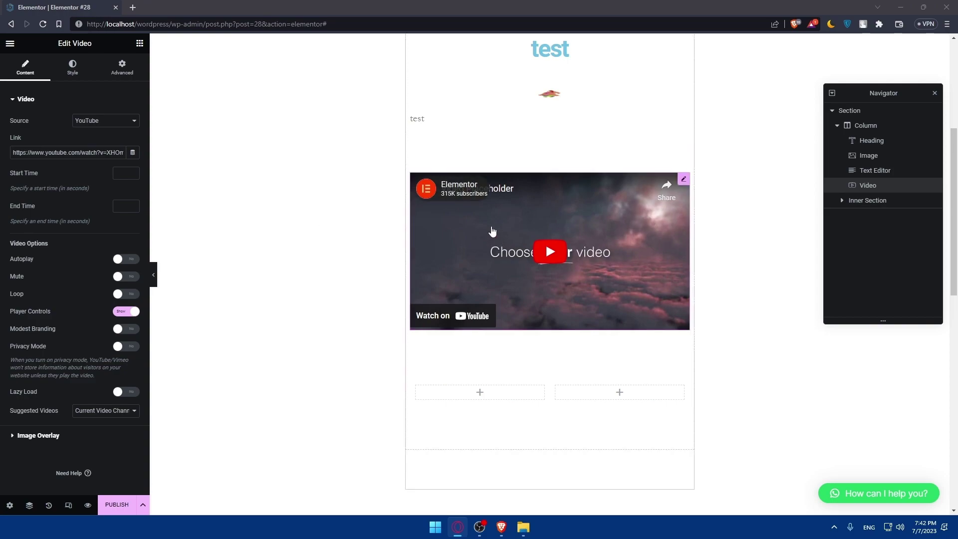
left_click(541, 252)
left_click(428, 318)
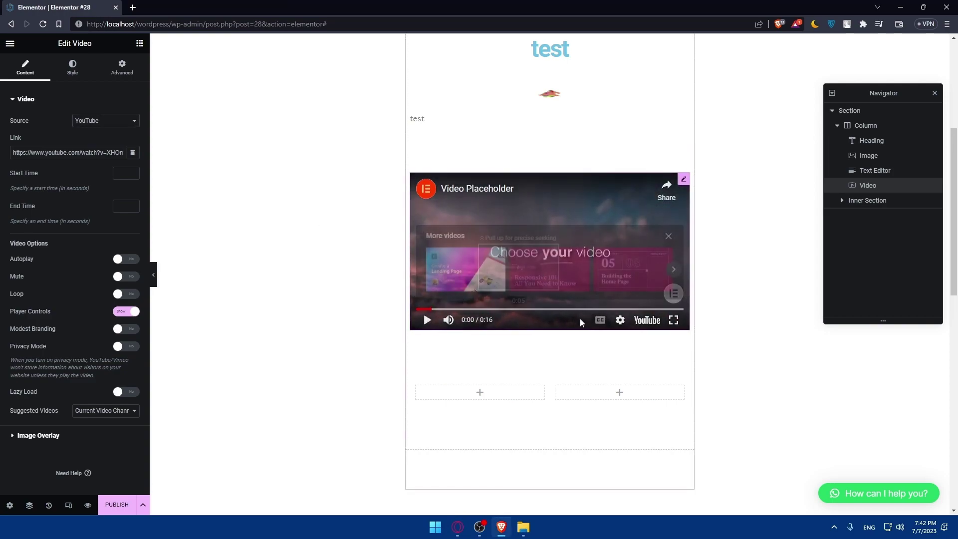
left_click(620, 320)
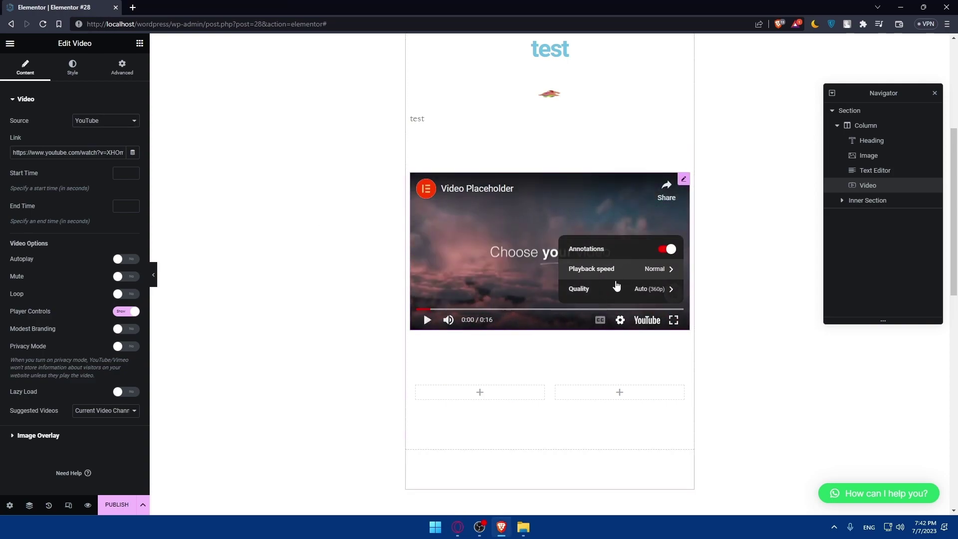
left_click(318, 311)
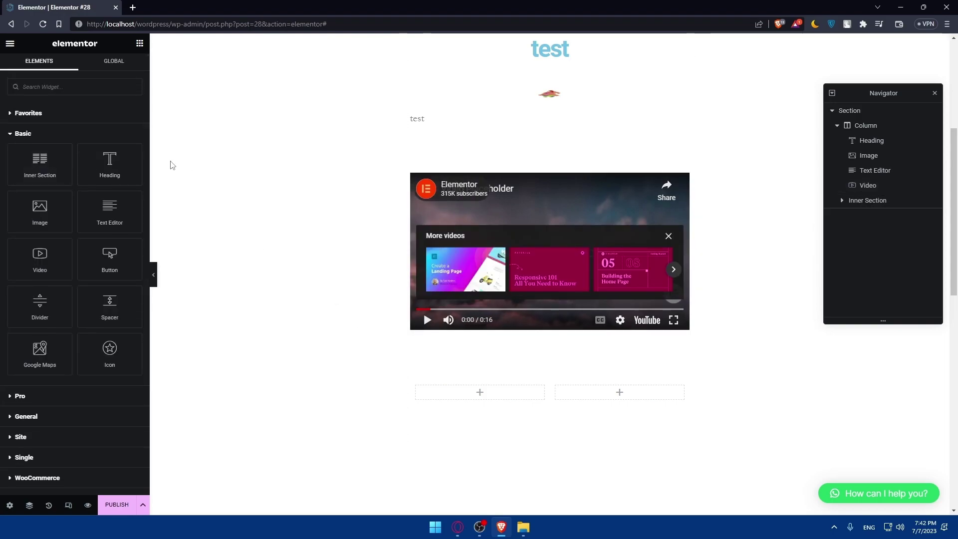
left_click(485, 200)
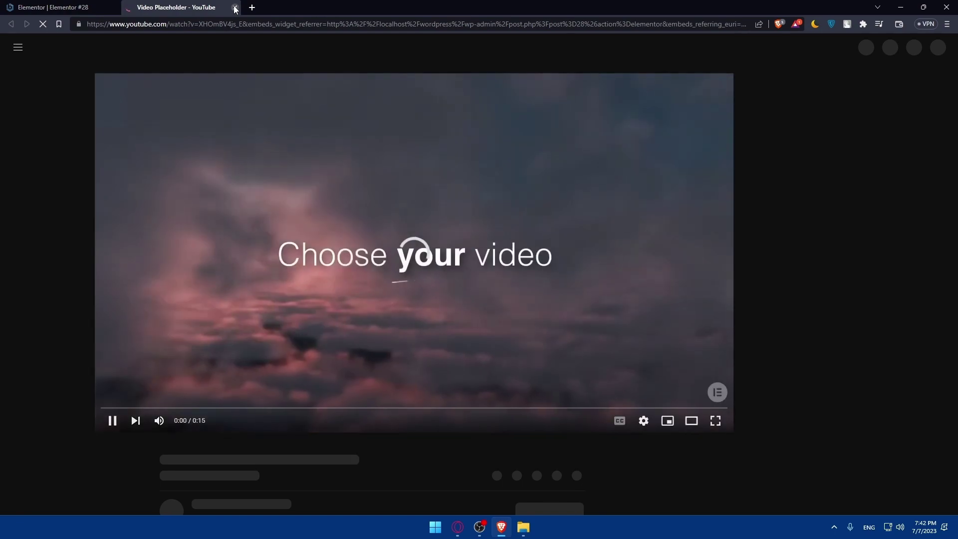
left_click(235, 8)
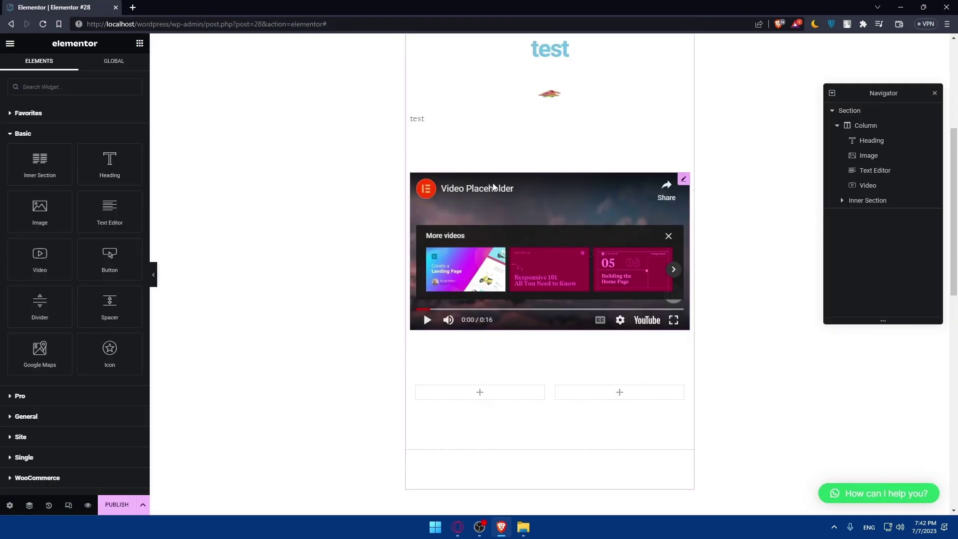
left_click(492, 189)
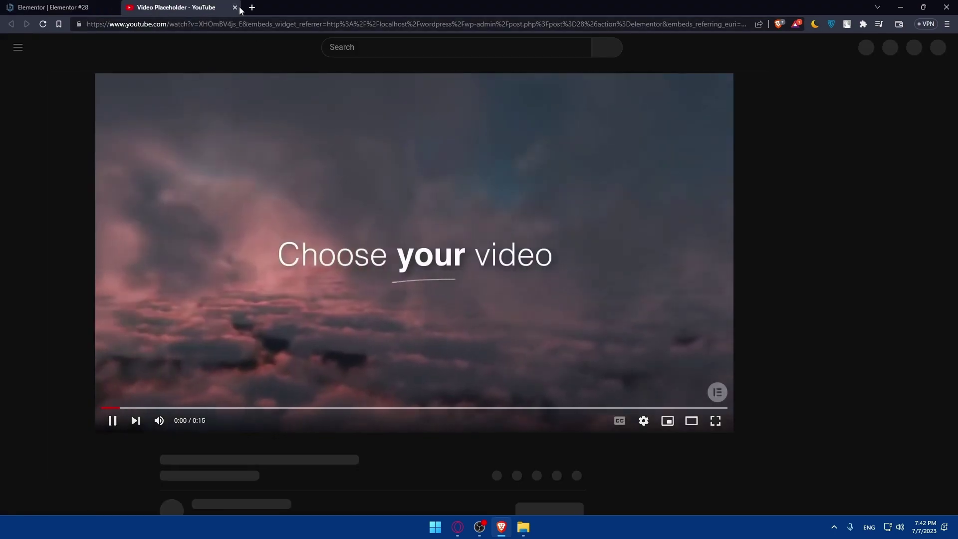
left_click(235, 7)
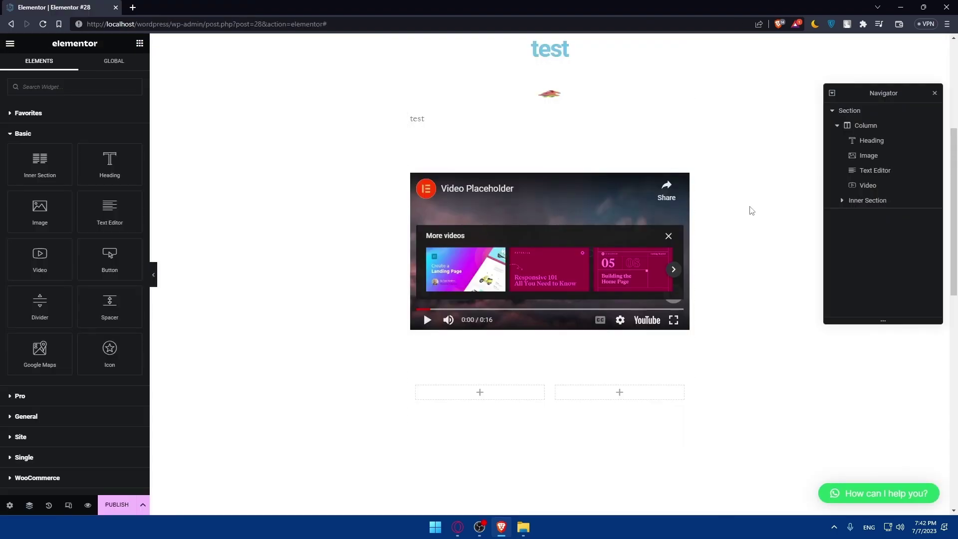
left_click(868, 185)
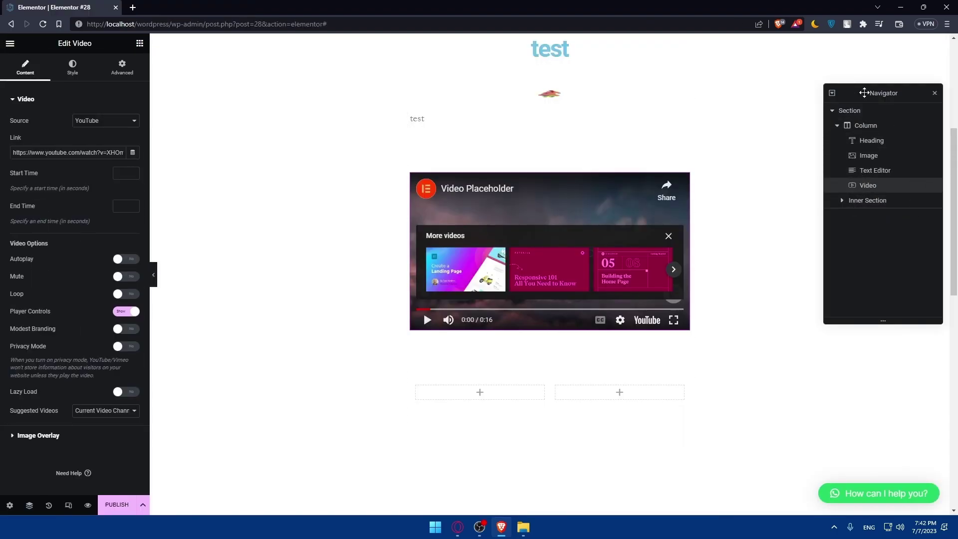
left_click(869, 155)
left_click(871, 141)
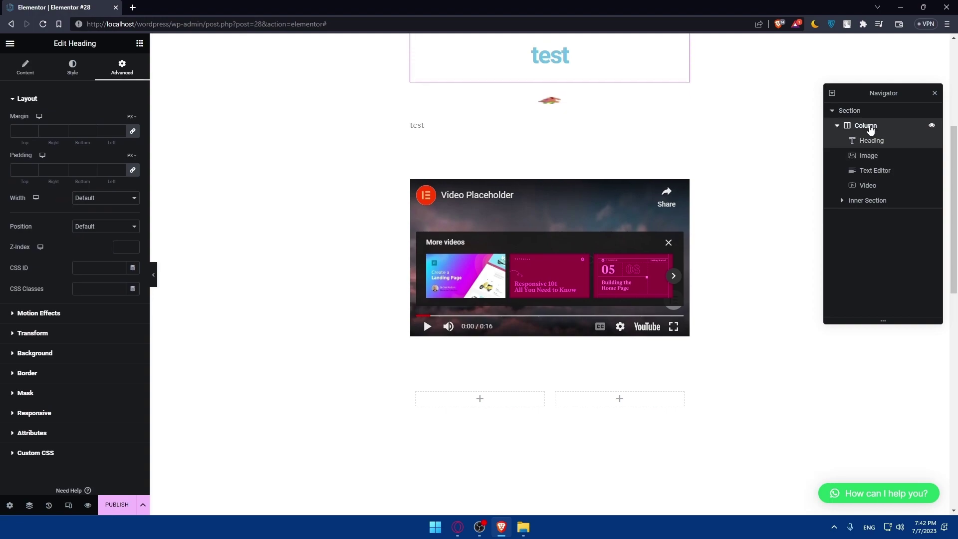
left_click(865, 126)
left_click(869, 185)
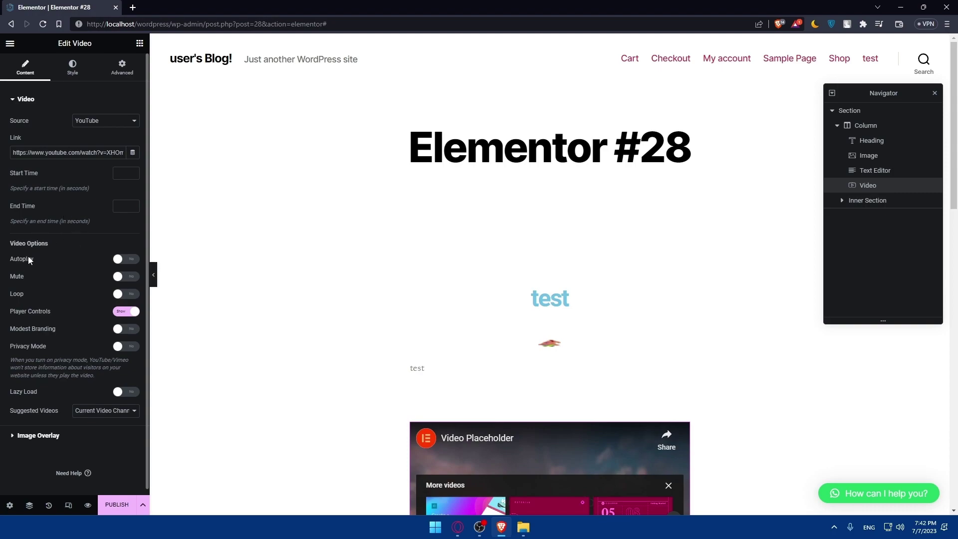
left_click(131, 259)
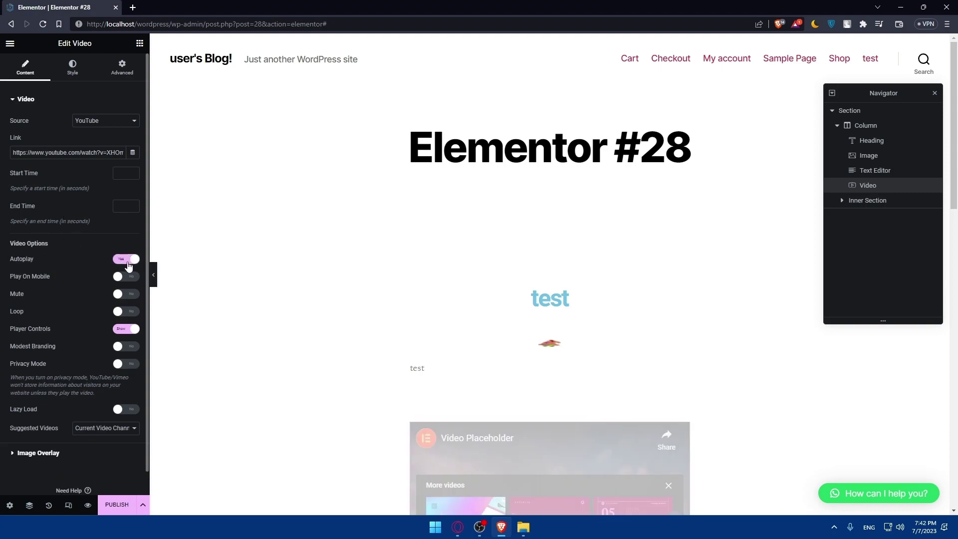
left_click(125, 261)
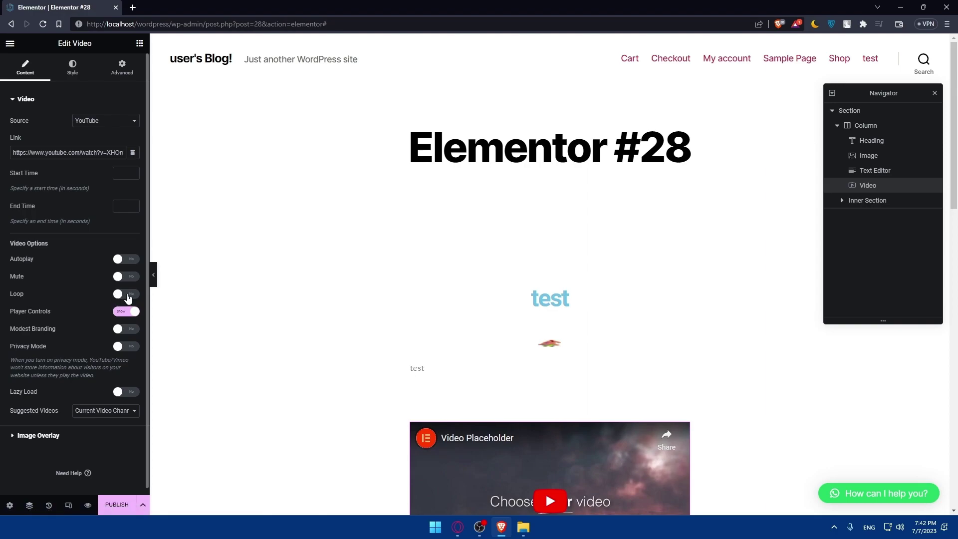
scroll(57, 316, "down", 1)
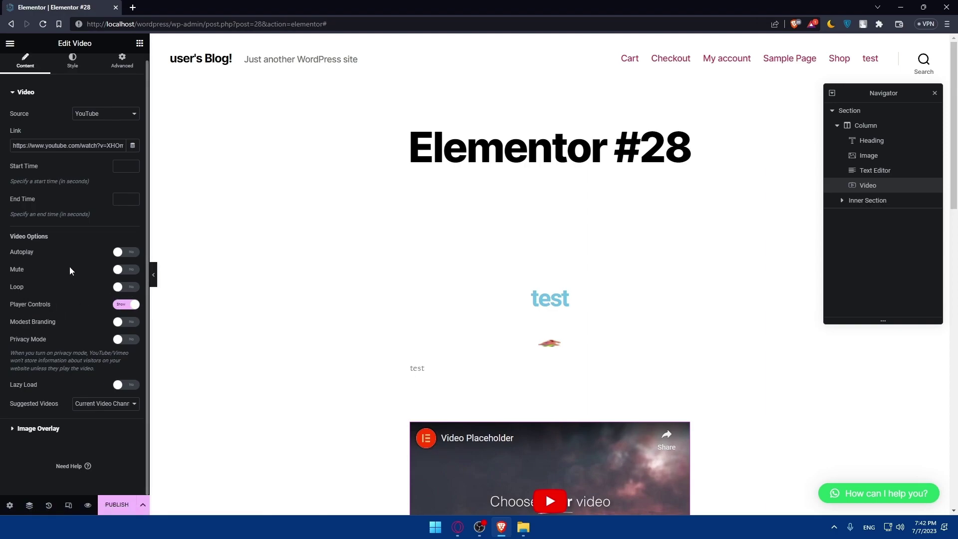
double_click(131, 305)
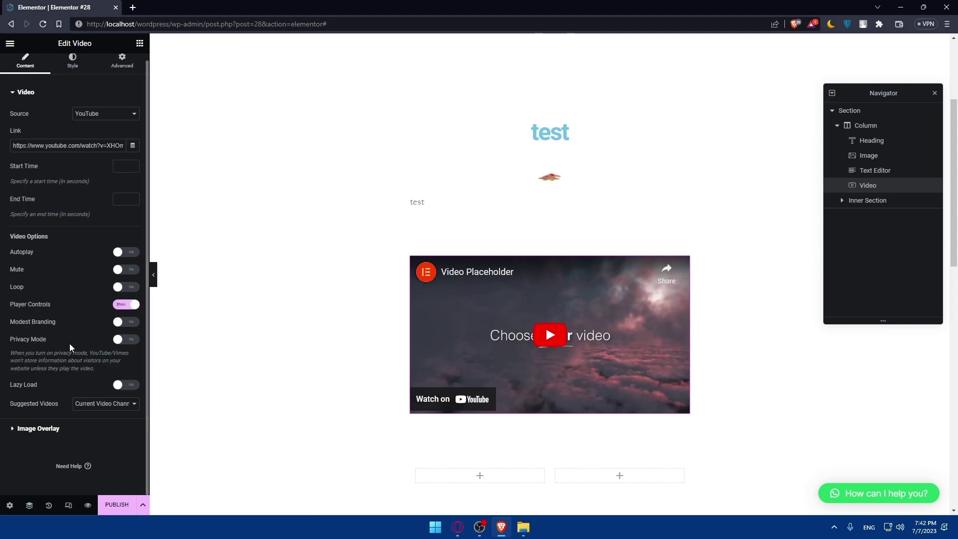
Try 1:1, 9:16 and 4:3 aspect ratios on the video, settling on 3:2
left_click(73, 64)
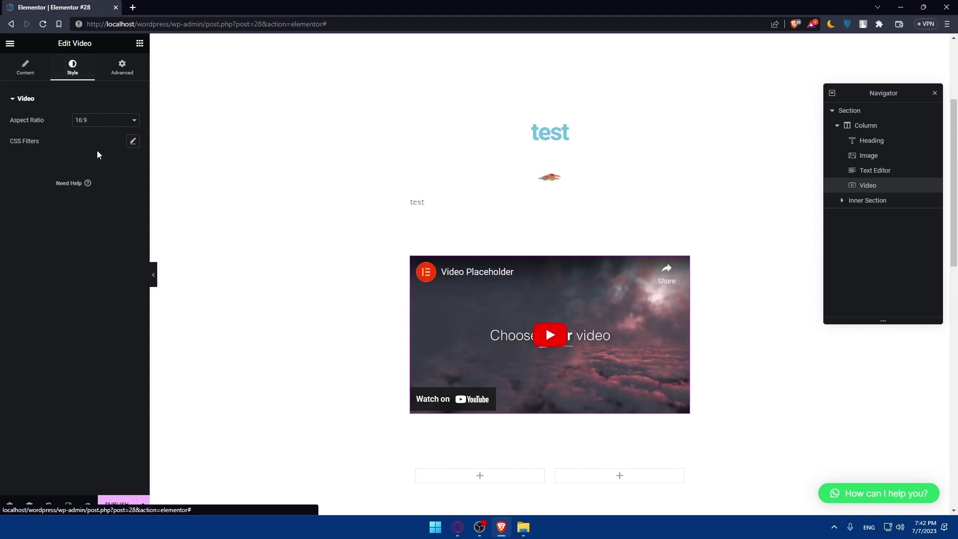
left_click(89, 125)
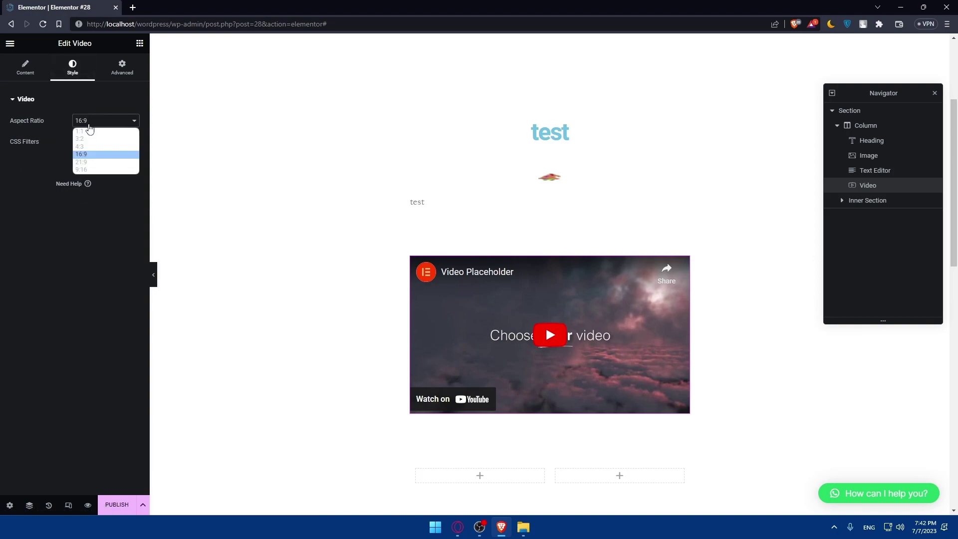
left_click(88, 131)
left_click(92, 124)
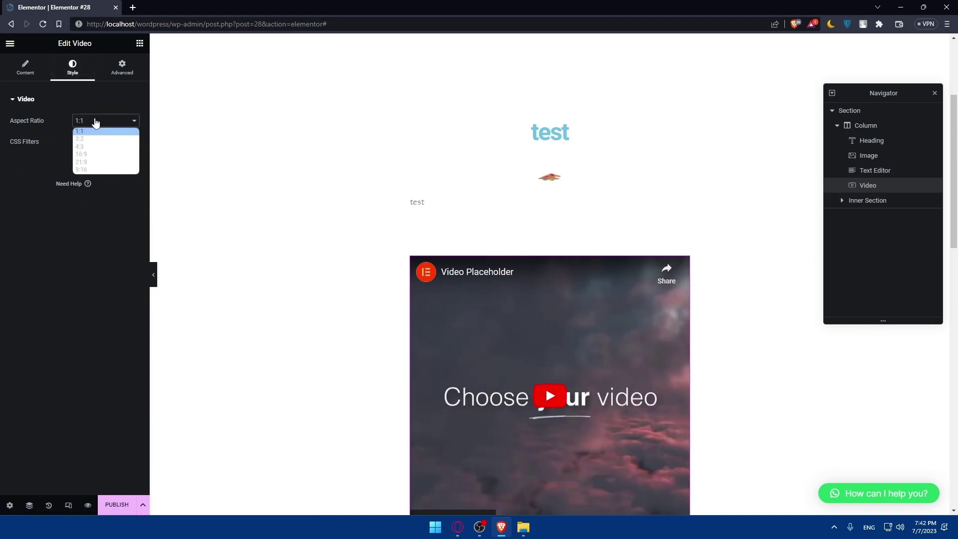
left_click(90, 169)
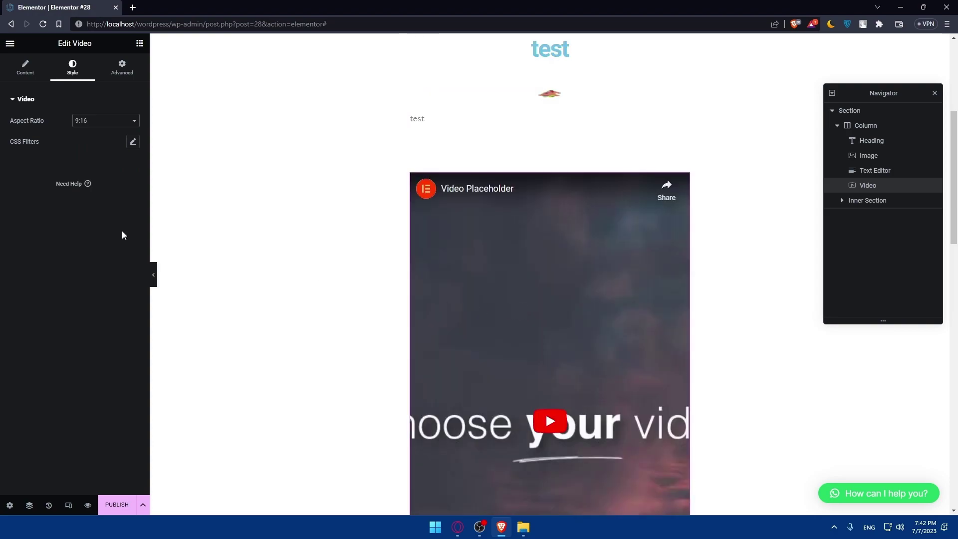
left_click(100, 124)
left_click(87, 146)
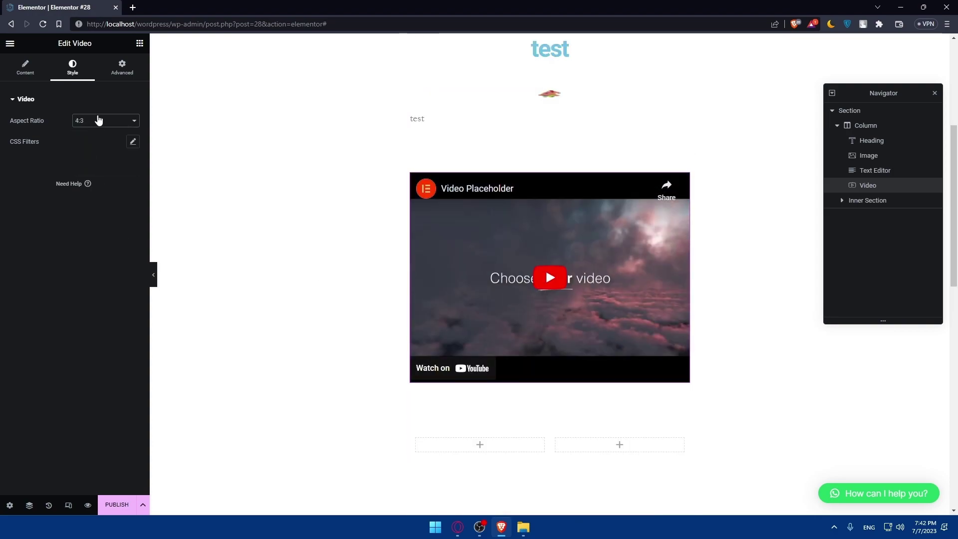
left_click(96, 120)
left_click(100, 137)
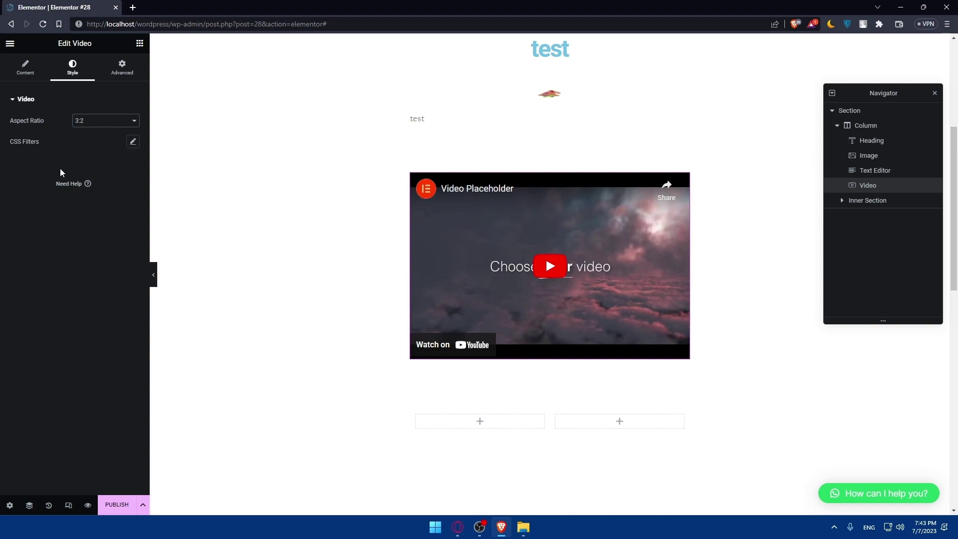
left_click(125, 69)
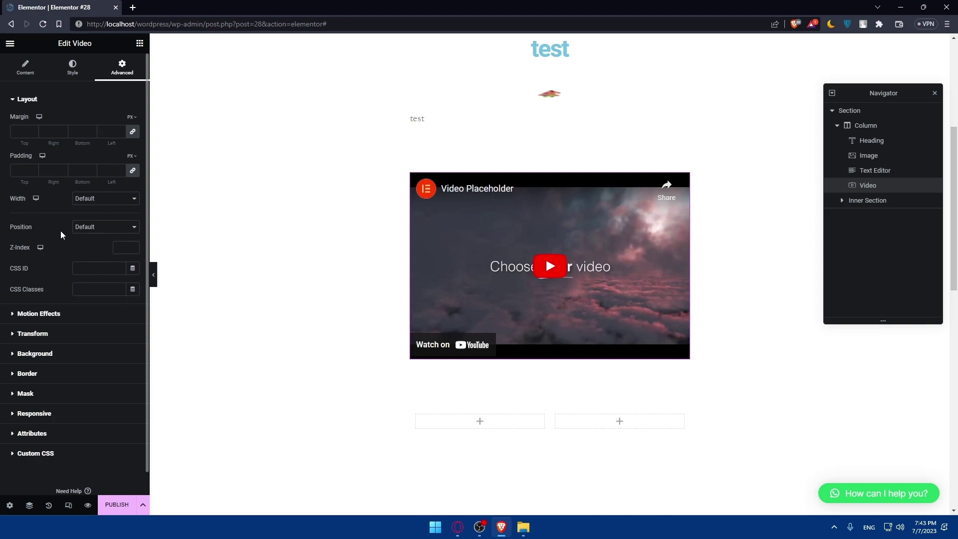
left_click(139, 43)
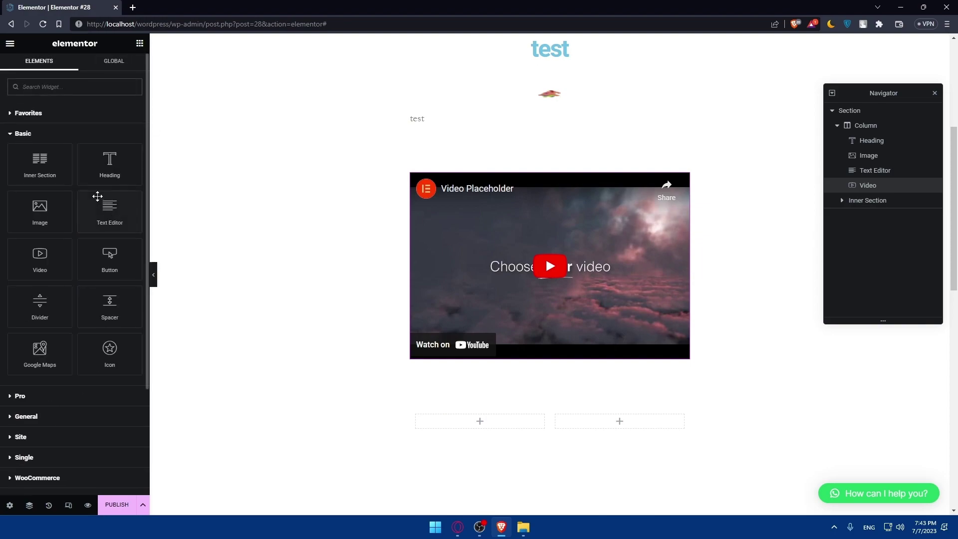
Add a Button widget above the video with the text 'test'
left_click_drag(105, 265, 524, 170)
left_click(451, 184)
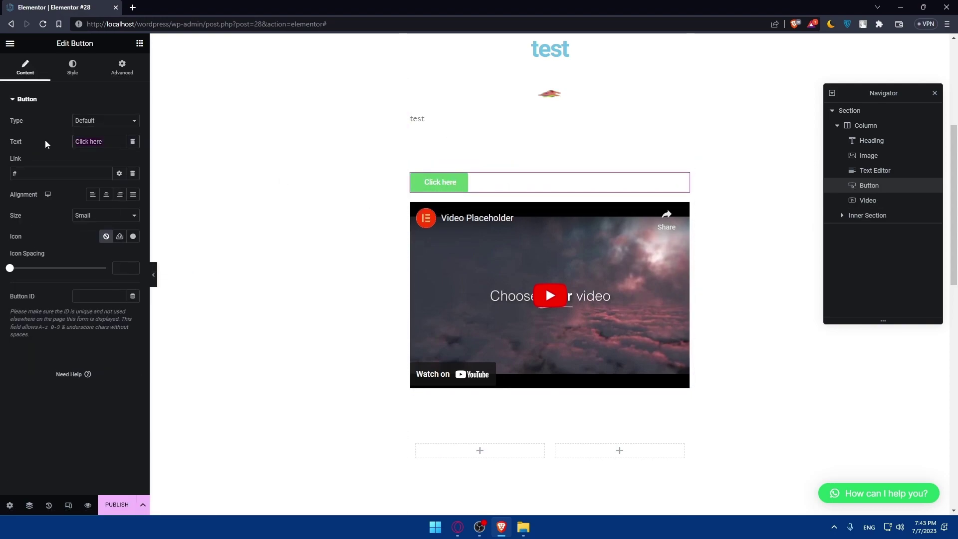
type("test")
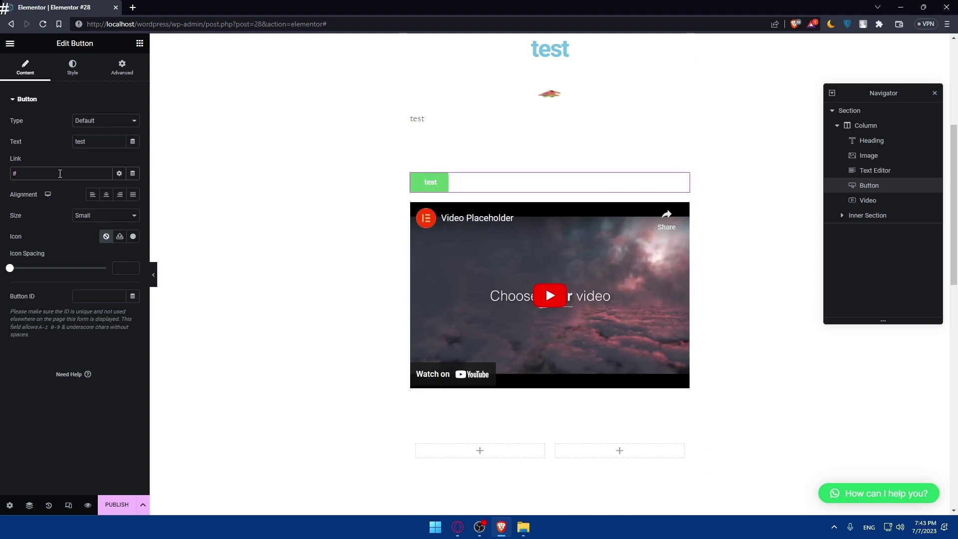
Make the 'test' button justified to full width and the green Success type
double_click(106, 194)
left_click(119, 194)
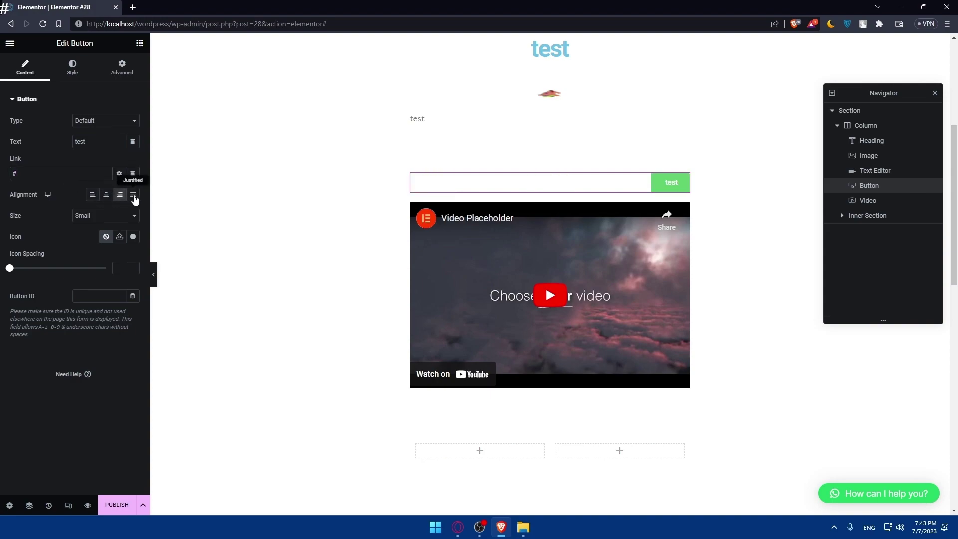
left_click(133, 194)
left_click(103, 129)
left_click(100, 145)
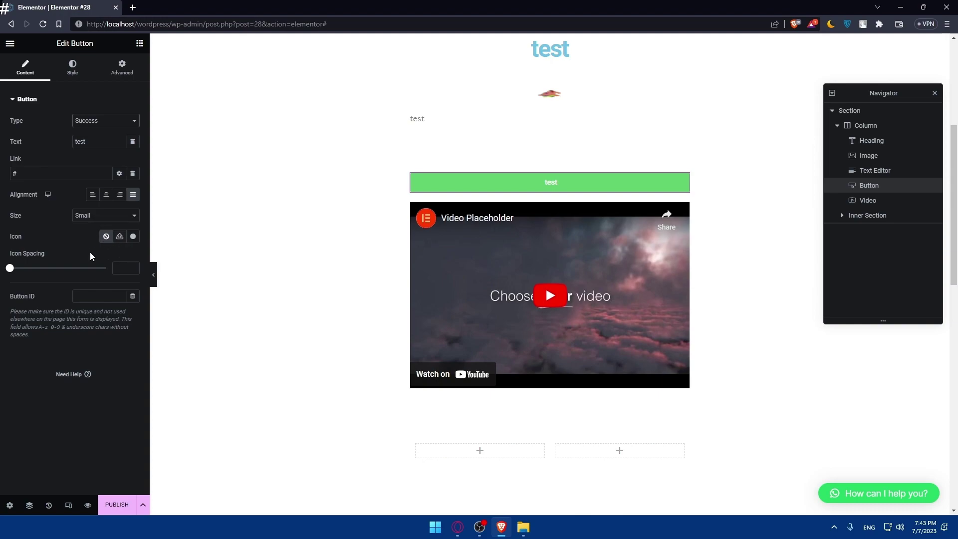
left_click_drag(10, 268, 44, 270)
left_click(73, 68)
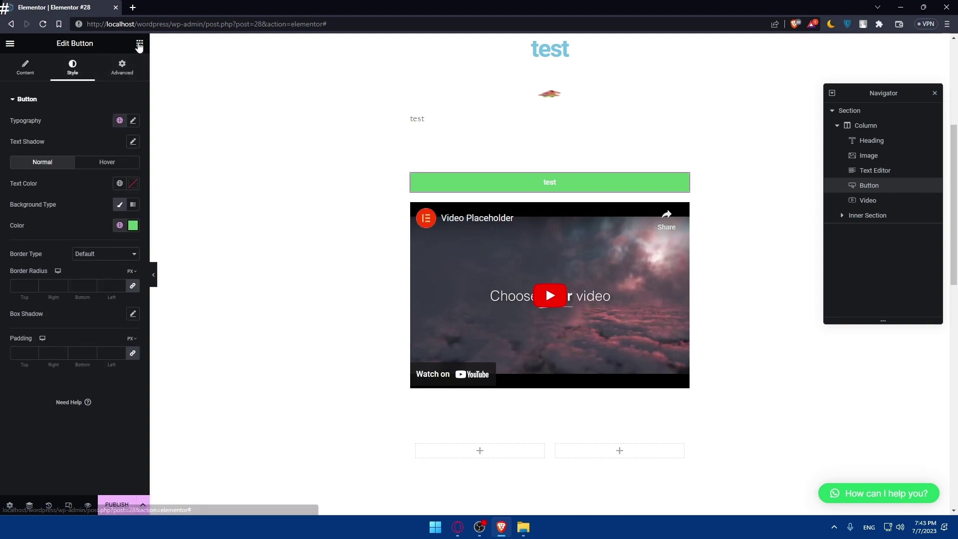
left_click(139, 43)
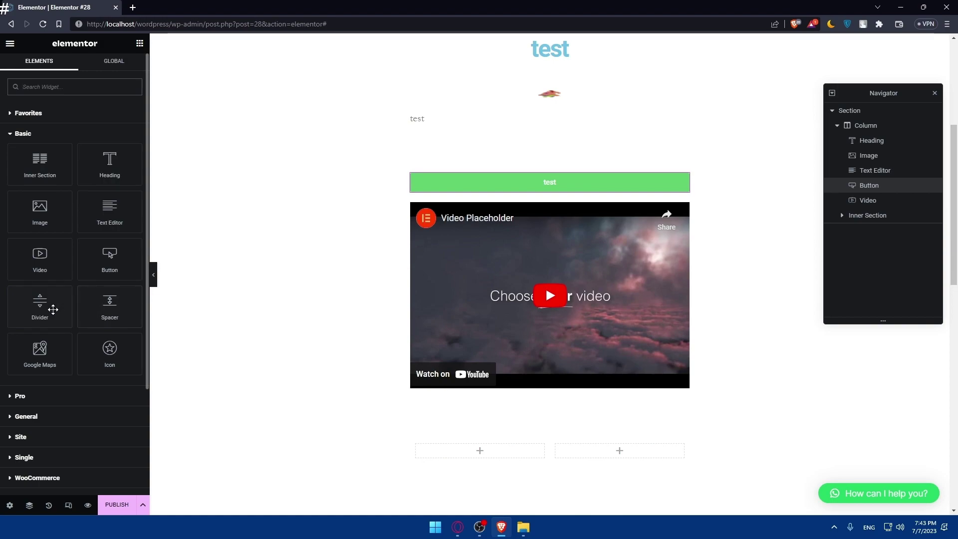
Place a Google Maps widget showing the London Eye above the video
type("-")
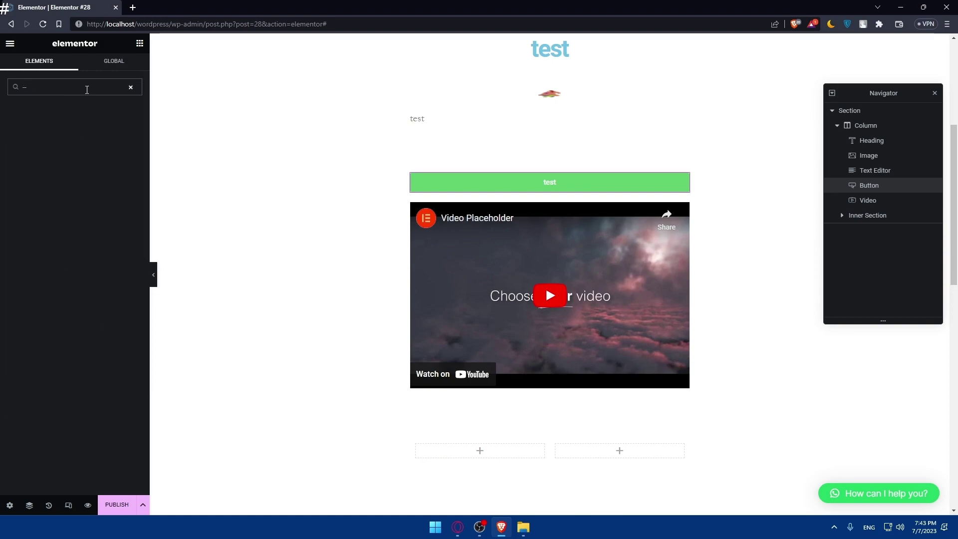
key("BackSpace")
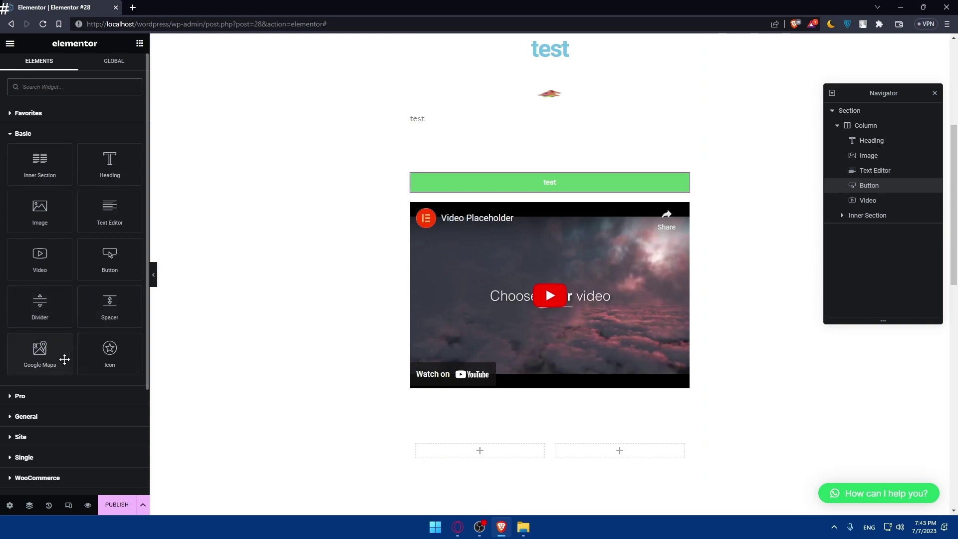
left_click_drag(40, 360, 529, 234)
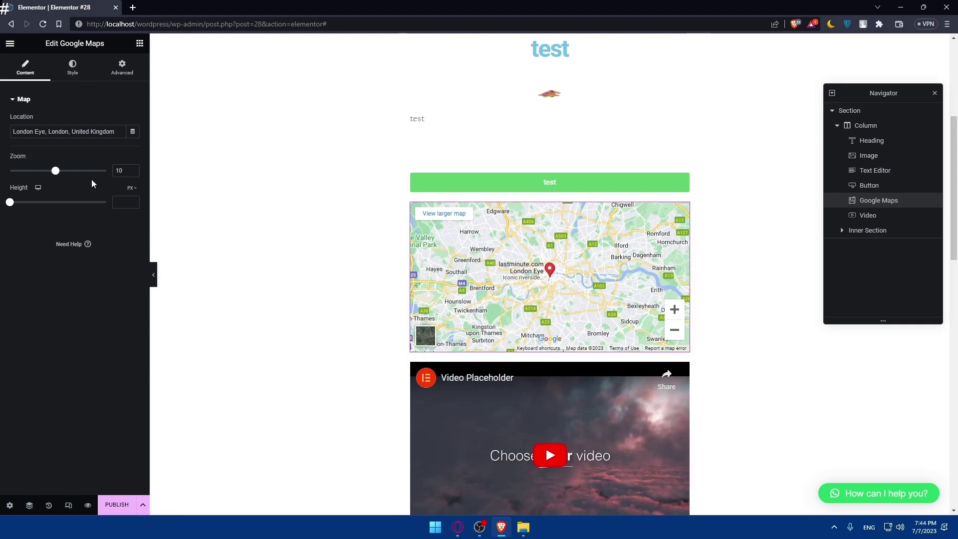
left_click(140, 43)
Add a star Icon widget above the map and review its Style and Advanced settings
left_click_drag(111, 352, 528, 201)
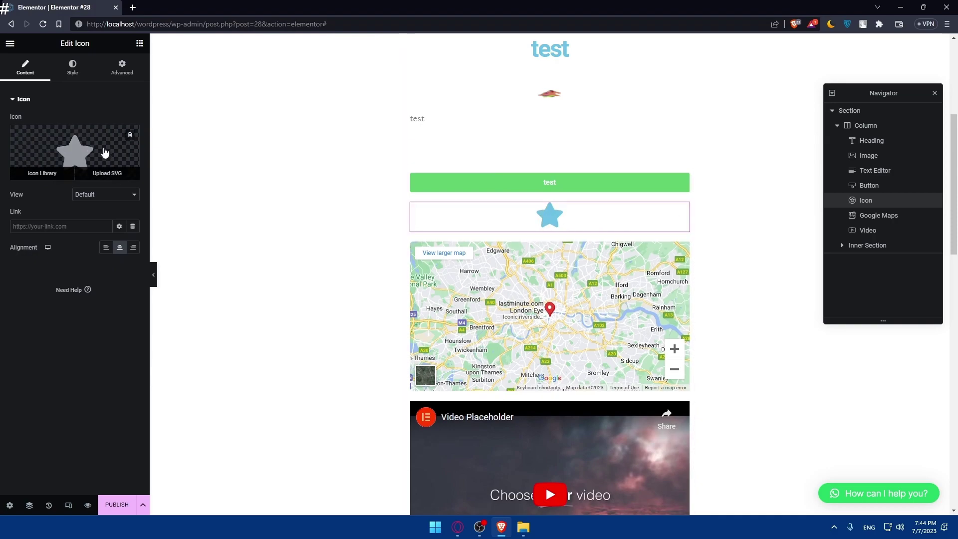
left_click(55, 76)
left_click(116, 70)
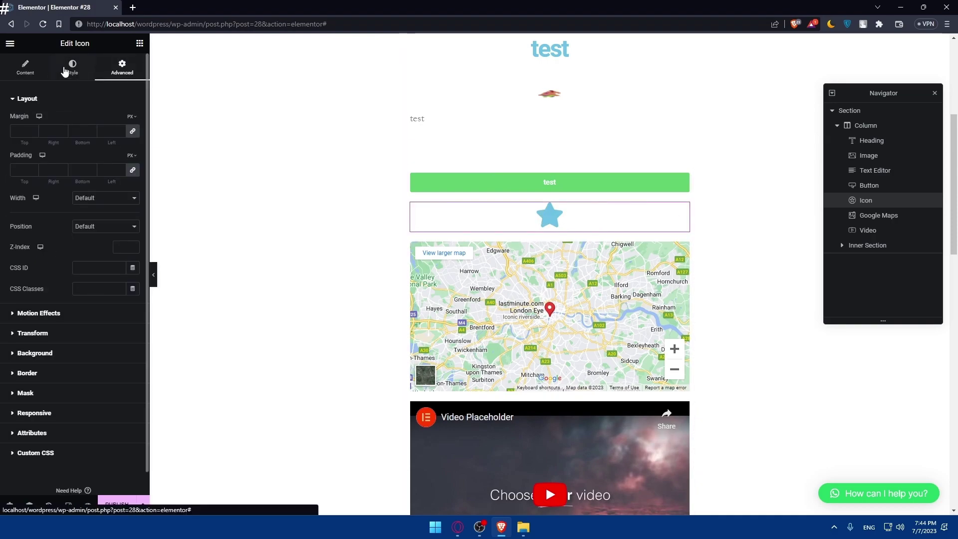
left_click(140, 44)
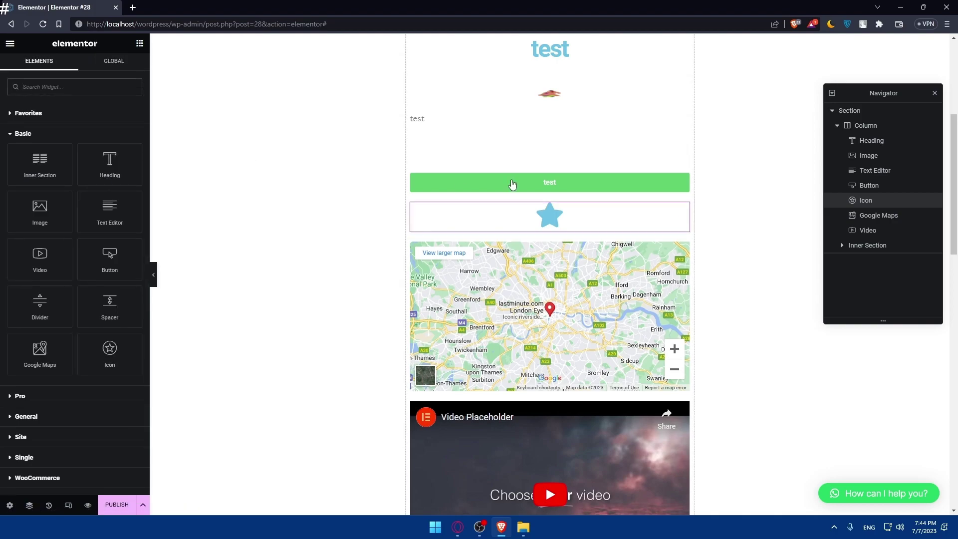
Delete the section holding all the widgets, leaving the 'Elementor #28' page blank
left_click(856, 112)
key("Delete")
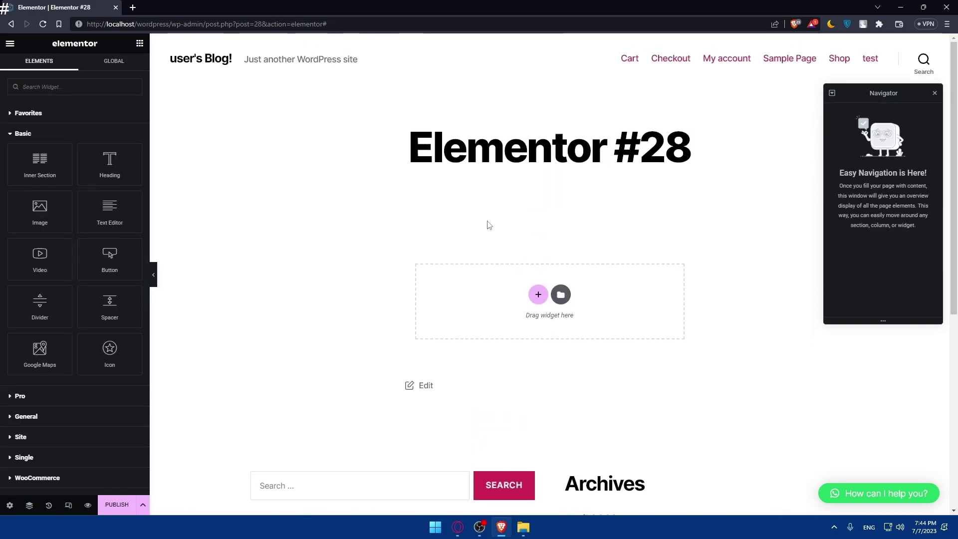